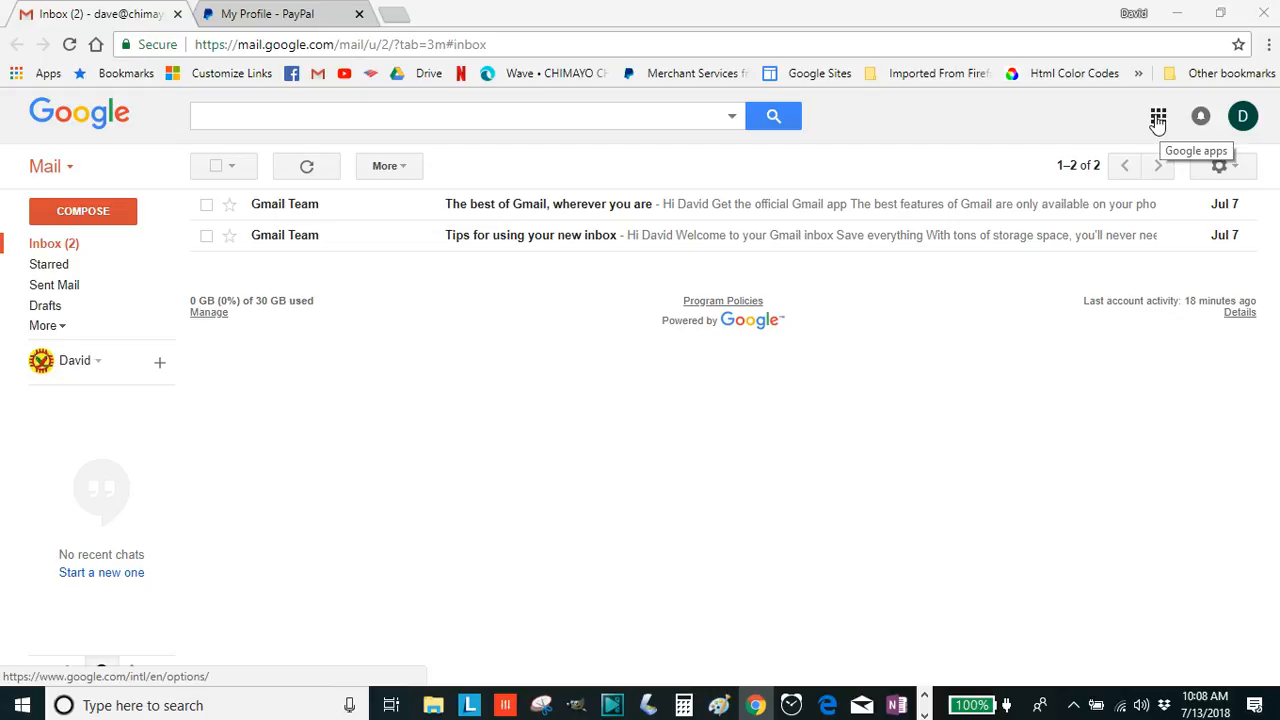
Step: Open the new Google Sites from the Google apps and create a blank site
click(1157, 118)
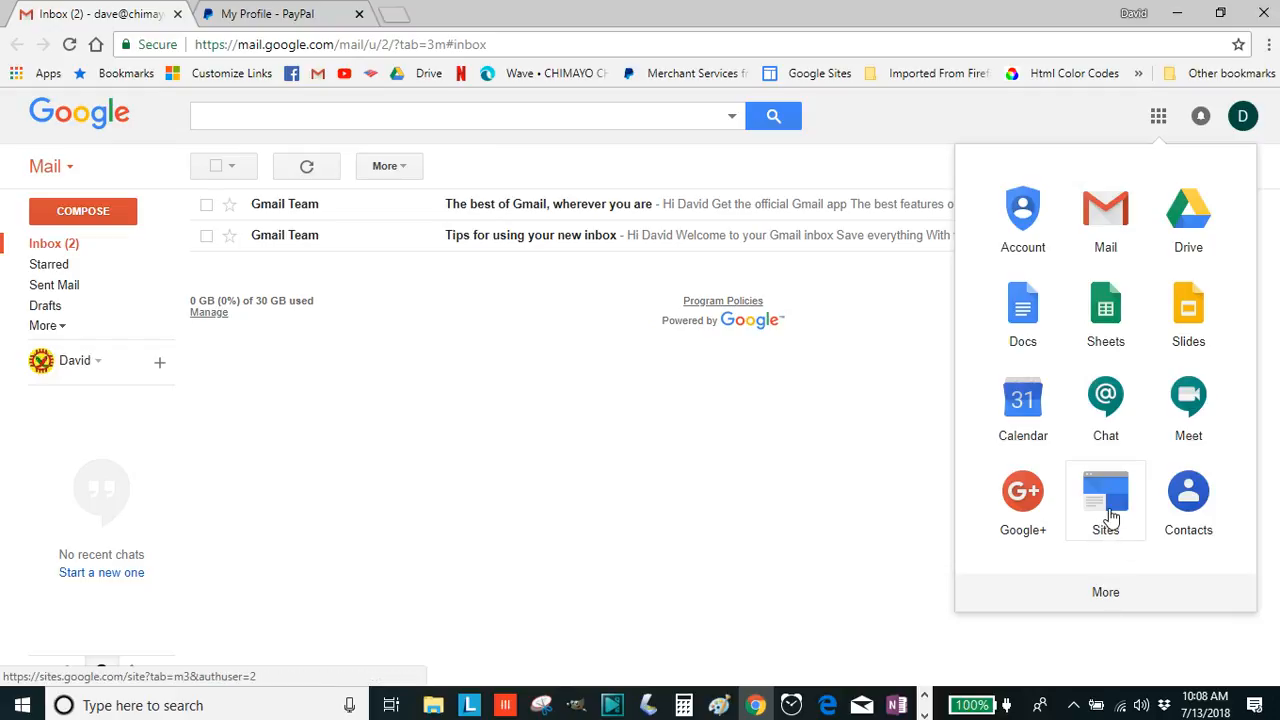
click(1107, 513)
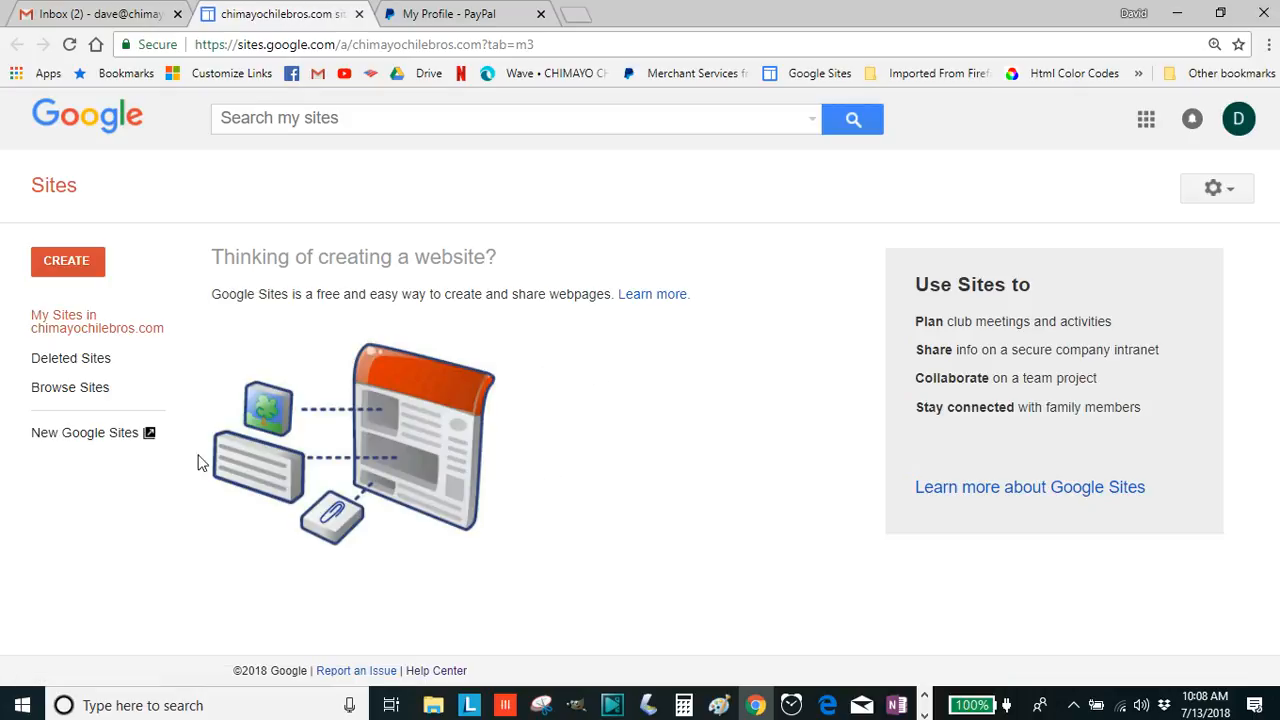
click(71, 440)
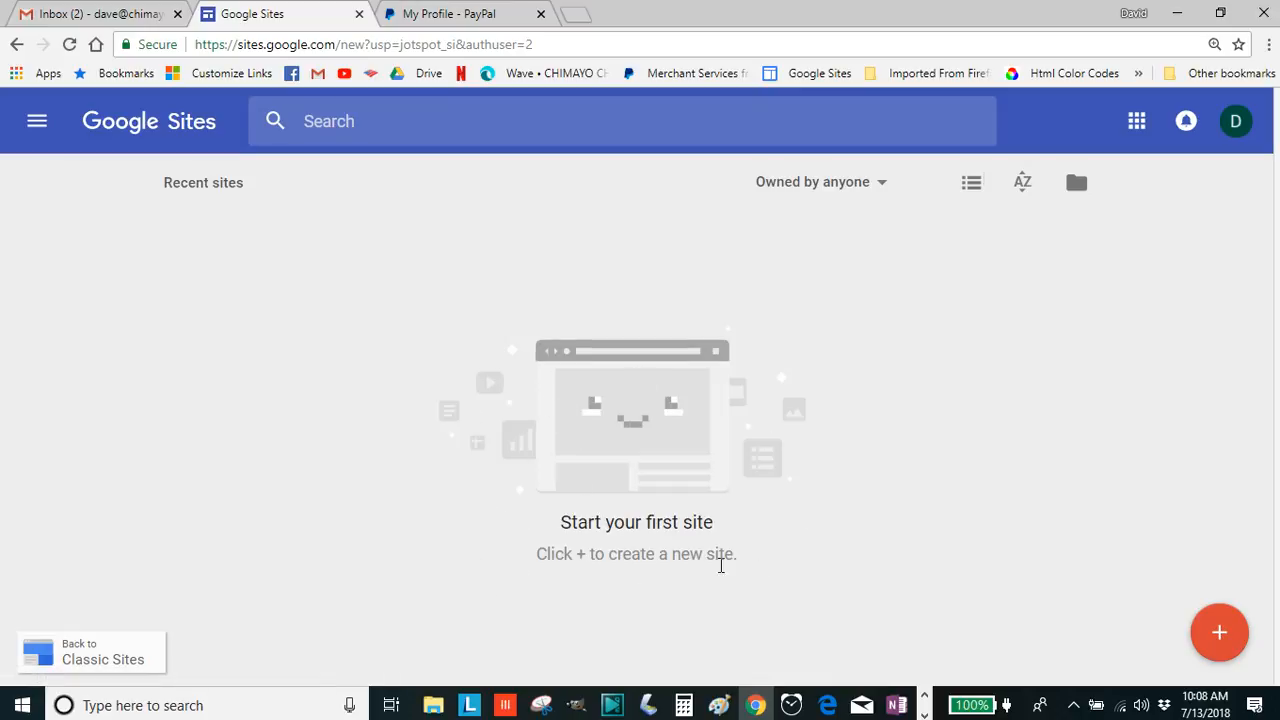
click(1220, 640)
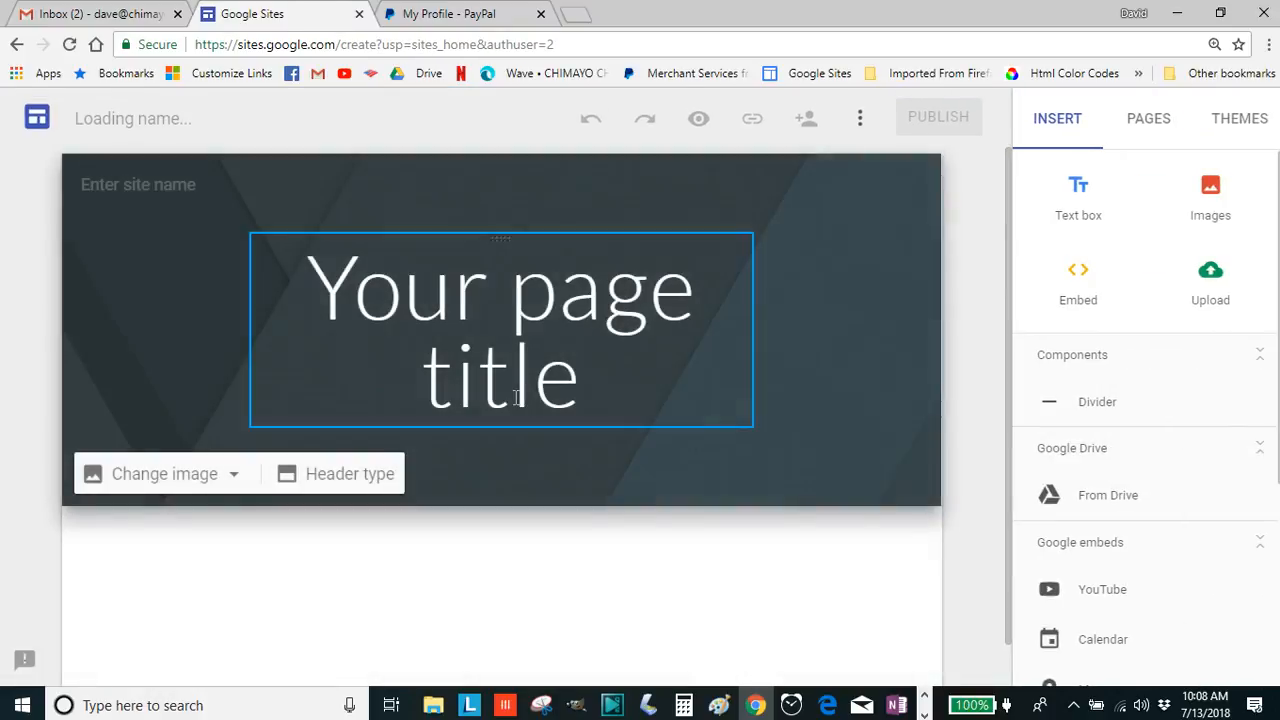
Step: Set the page title to "Reserve Your Spot on the Pleasure Saucers" and widen its text box on both sides
click(637, 380)
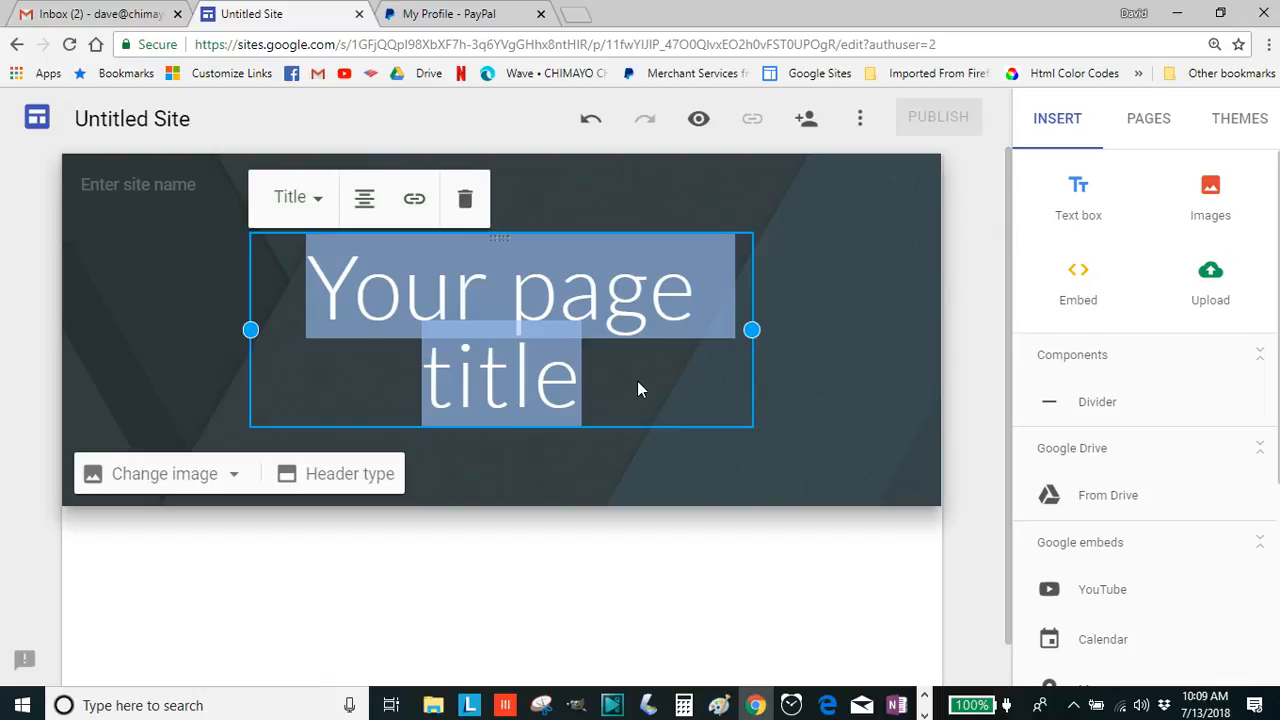
text(Reserve Your Spot on the Pleasure Sa)
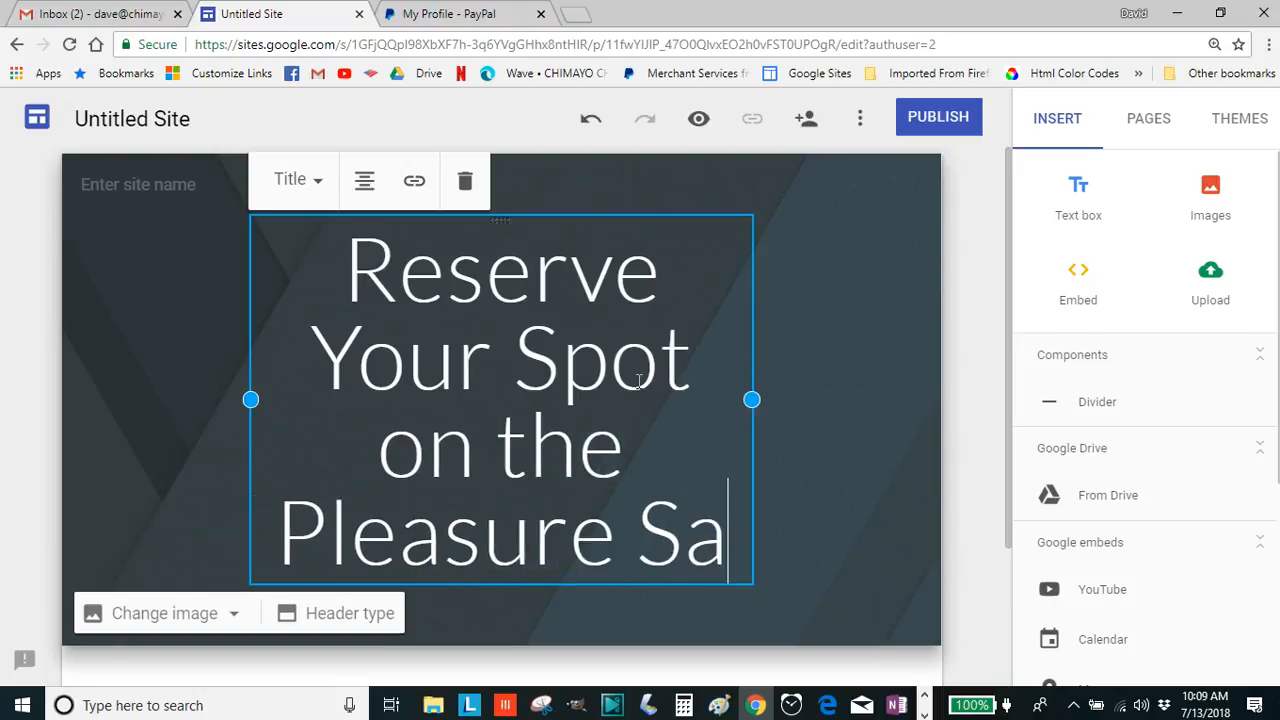
text(ucers)
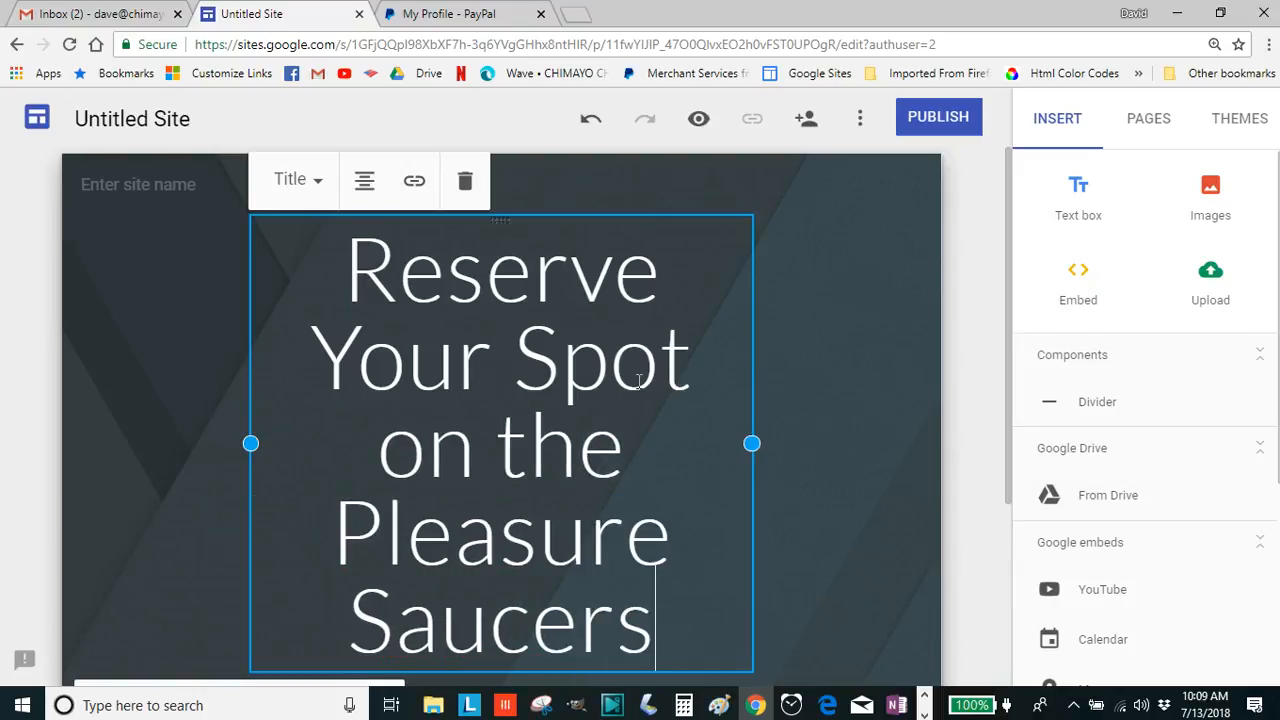
drag(752, 443, 885, 430)
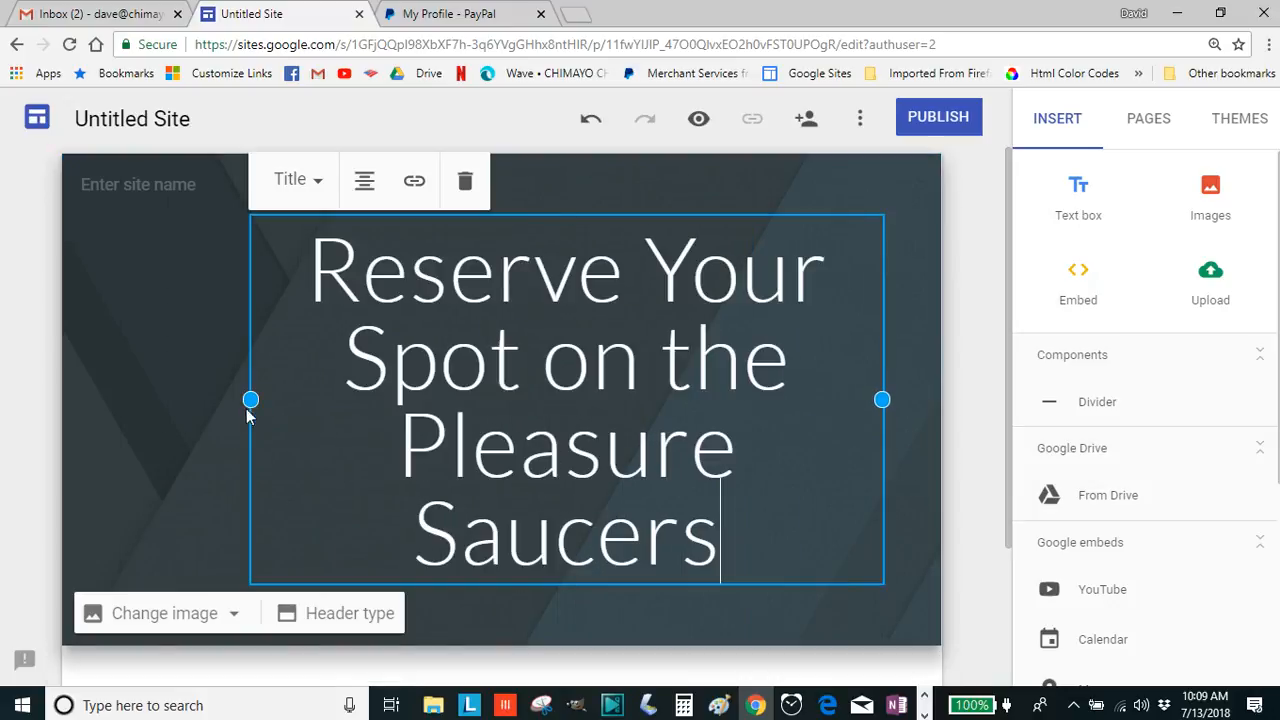
drag(251, 400, 117, 398)
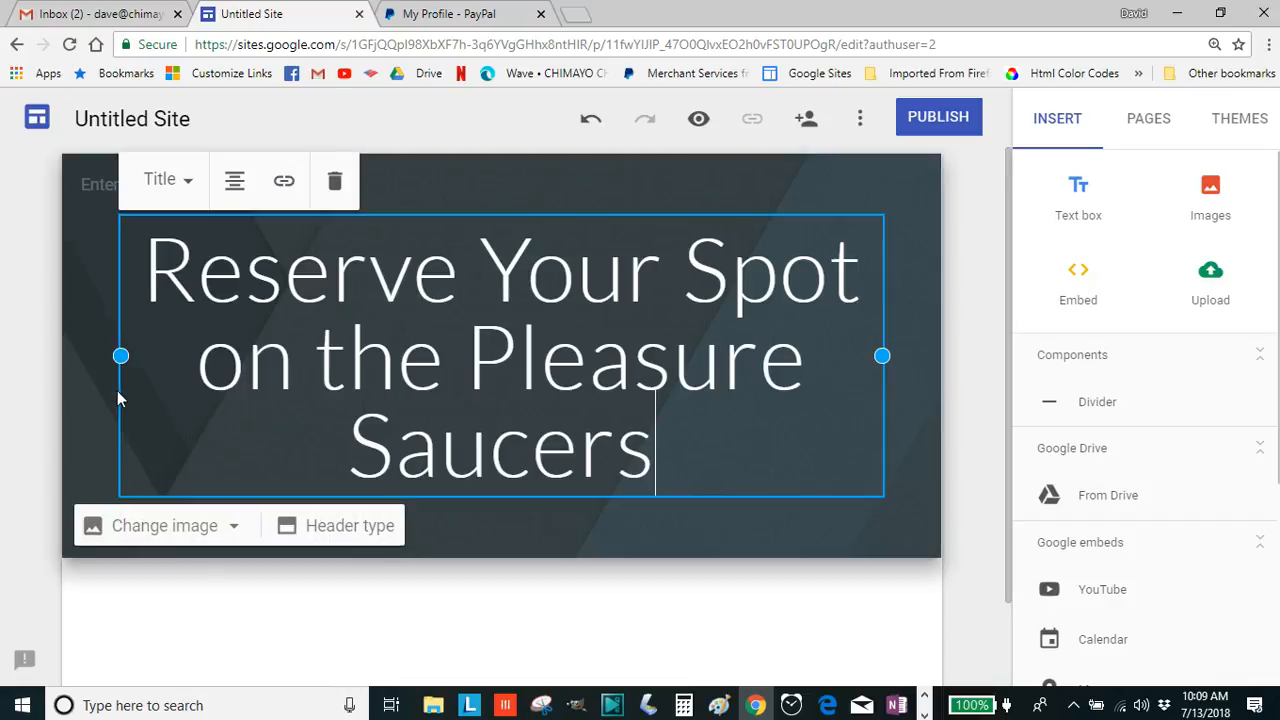
scroll(557, 418, down, 1)
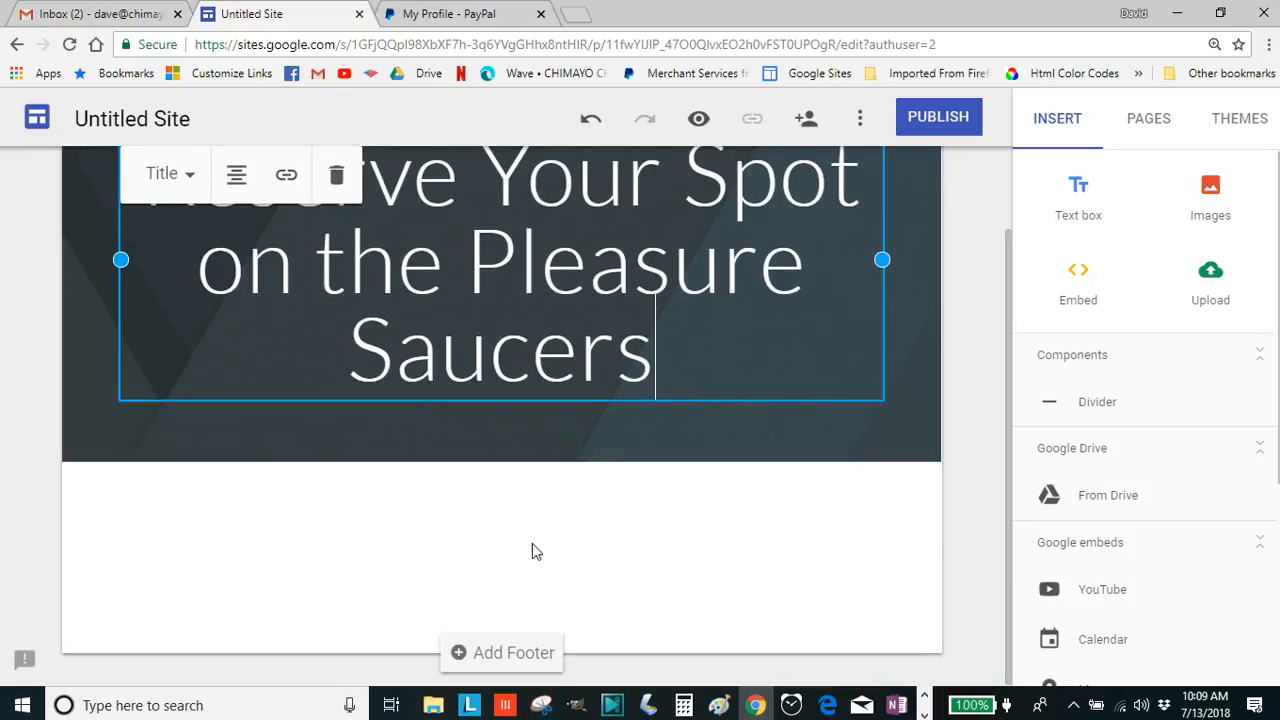
click(528, 538)
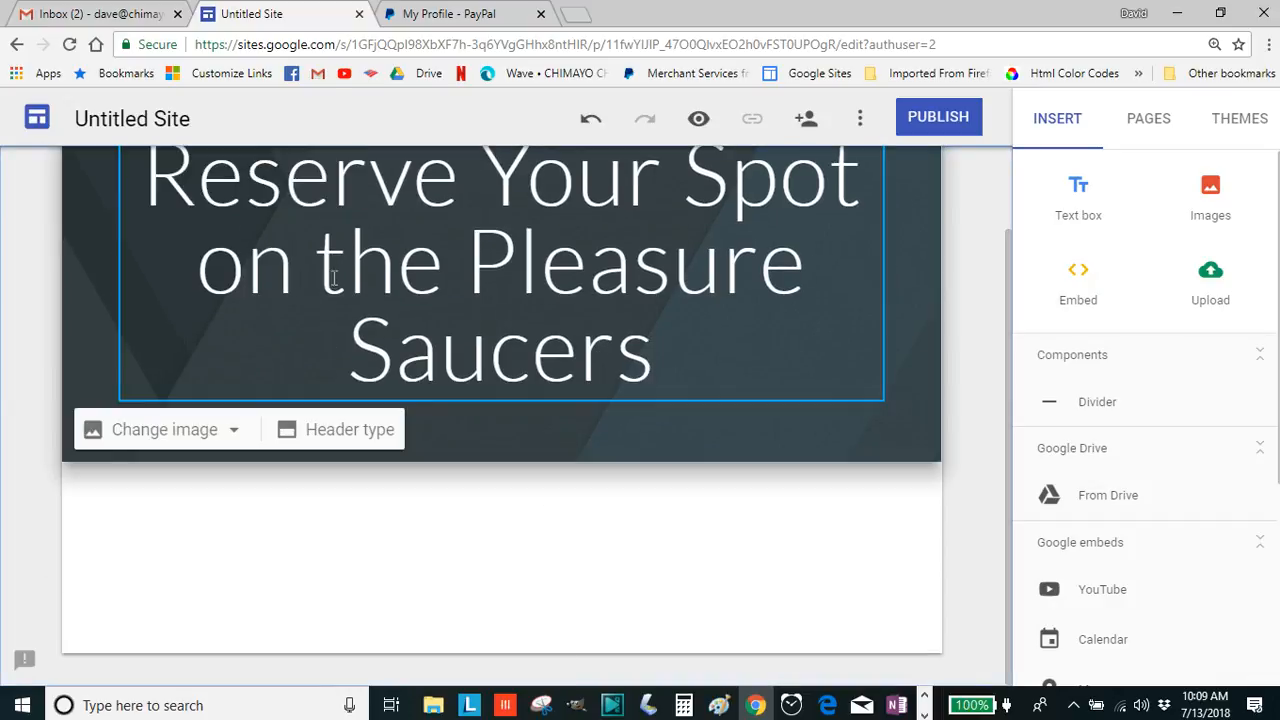
Step: Replace the header background by uploading the image "J.R. Bob Dobbs (Free Use)" from the Desktop
scroll(369, 325, up, 1)
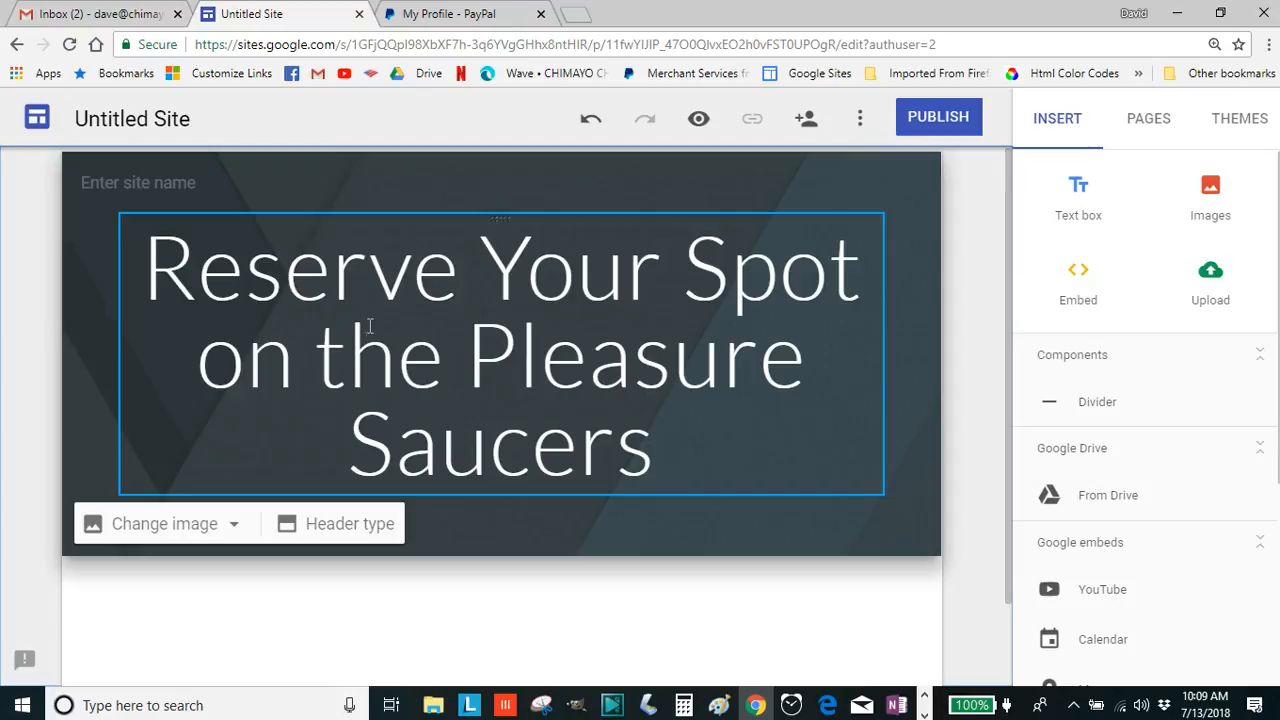
click(229, 530)
click(160, 577)
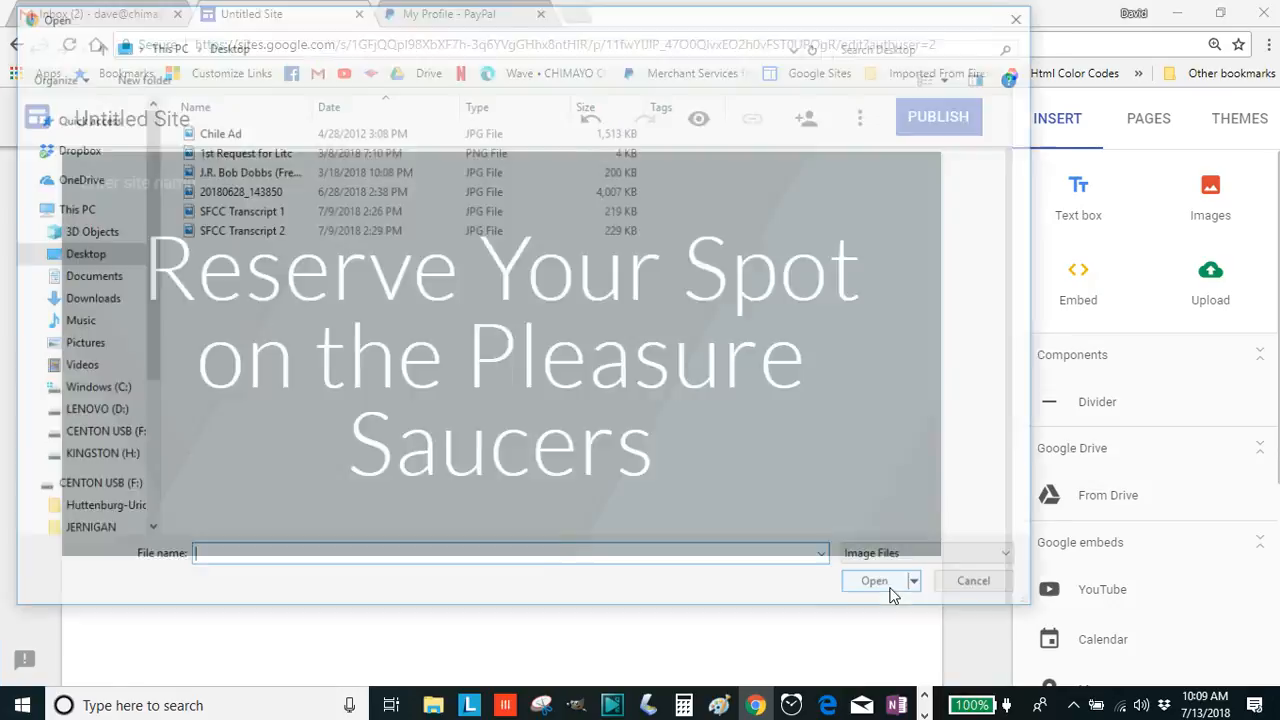
click(286, 172)
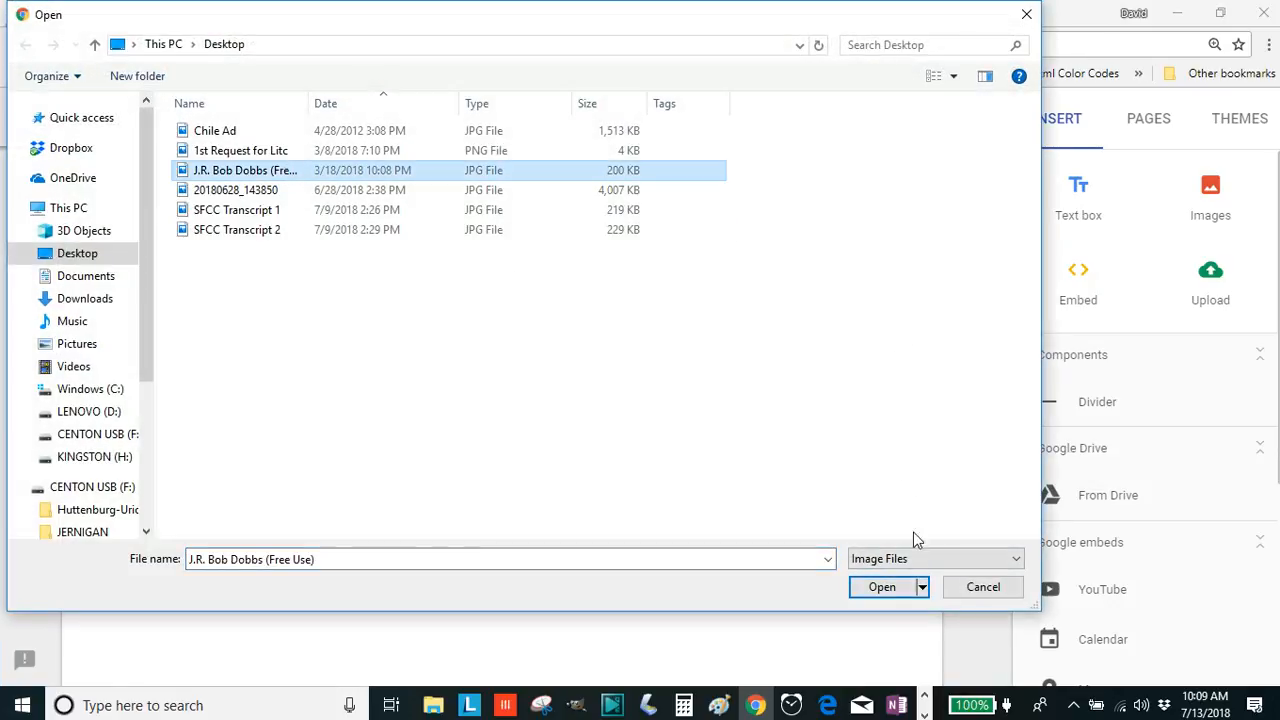
click(882, 588)
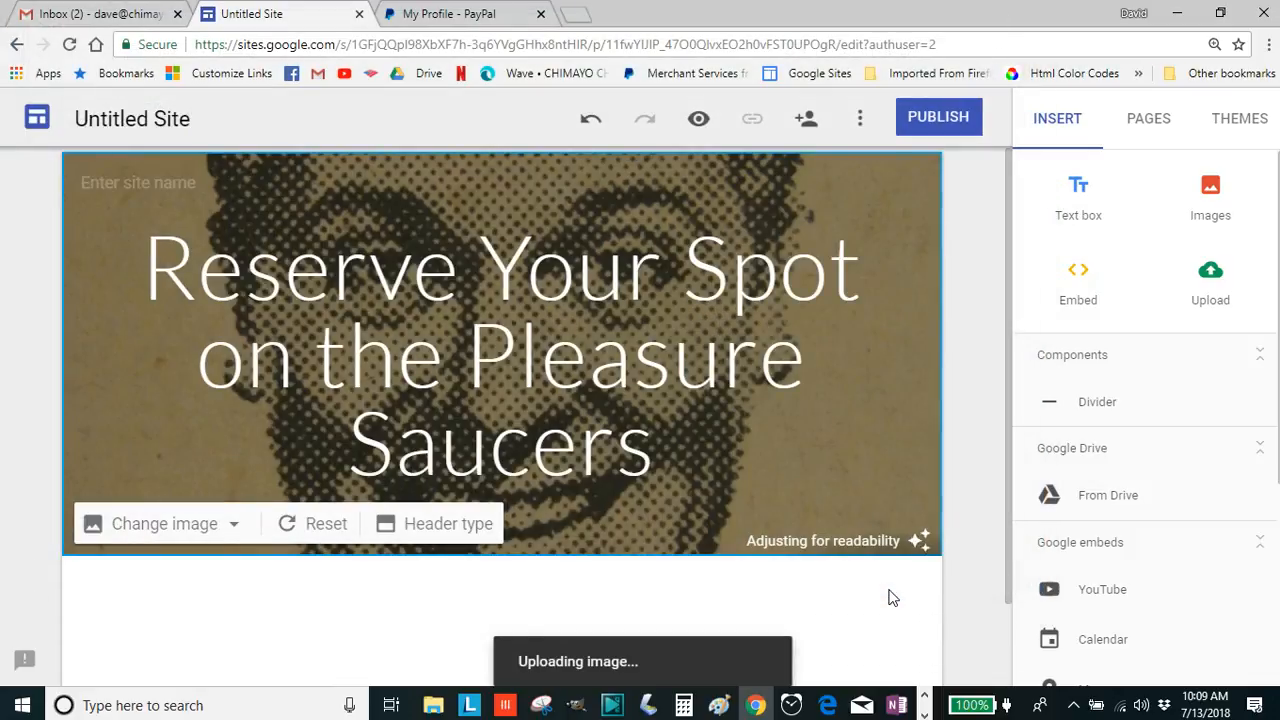
Step: Rename the untitled site document as "Reserve Your Spot on the Pleasure Saucers"
scroll(756, 397, down, 2)
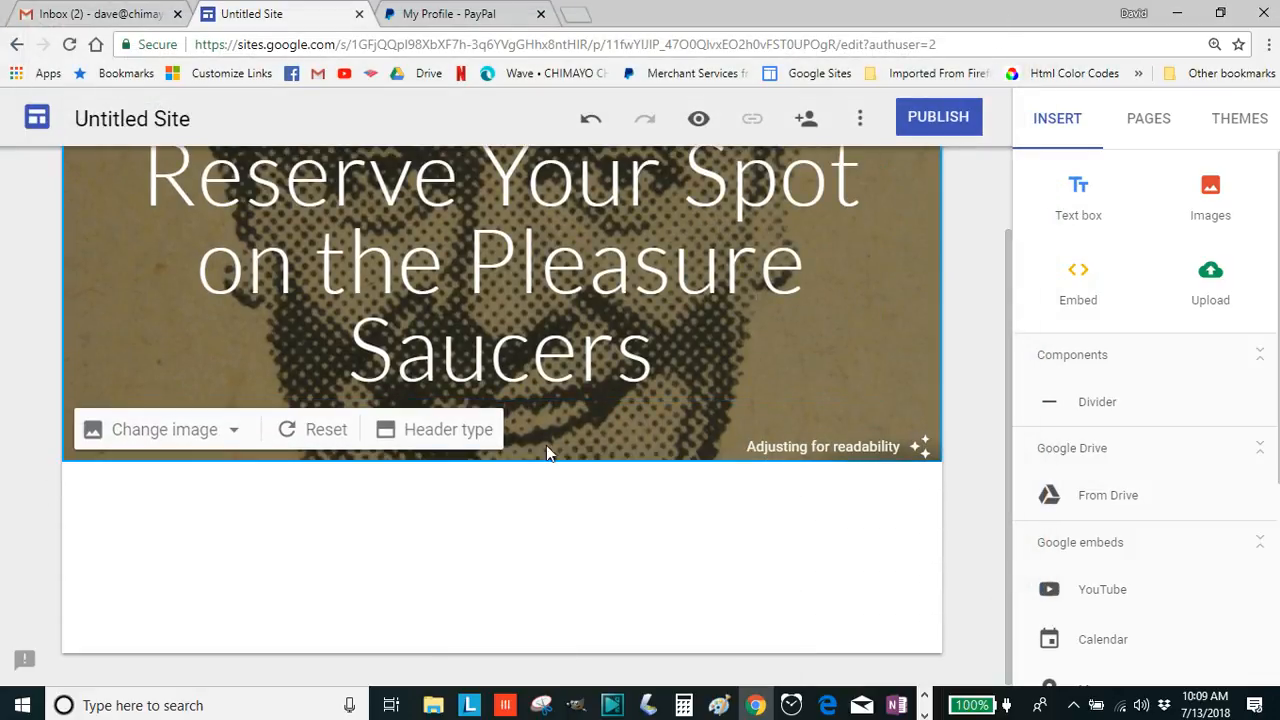
click(197, 121)
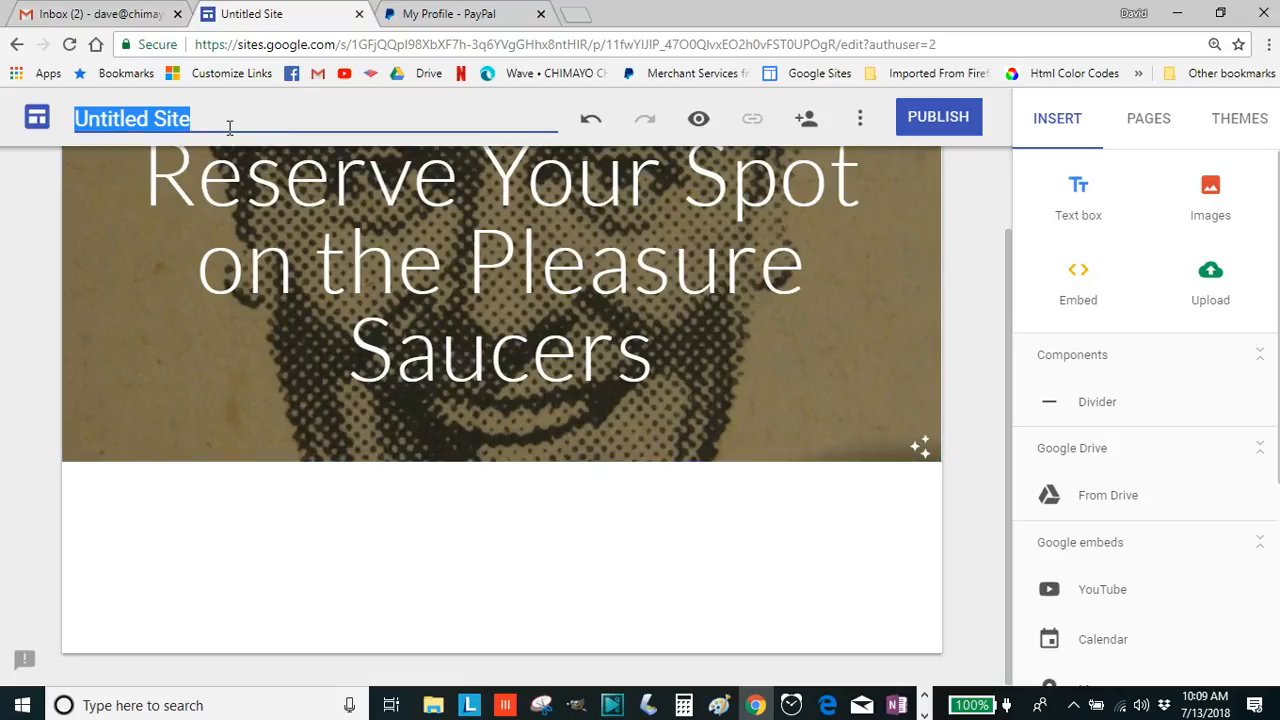
text(Reserve )
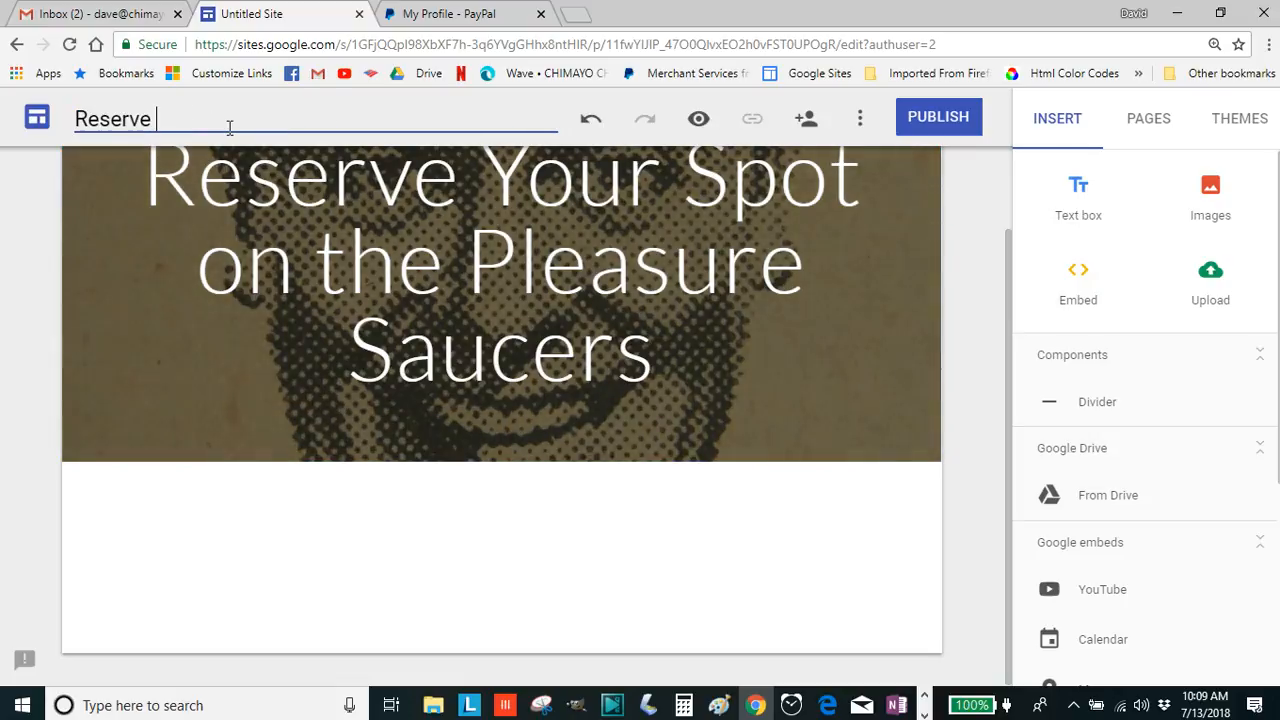
text(Your Spot)
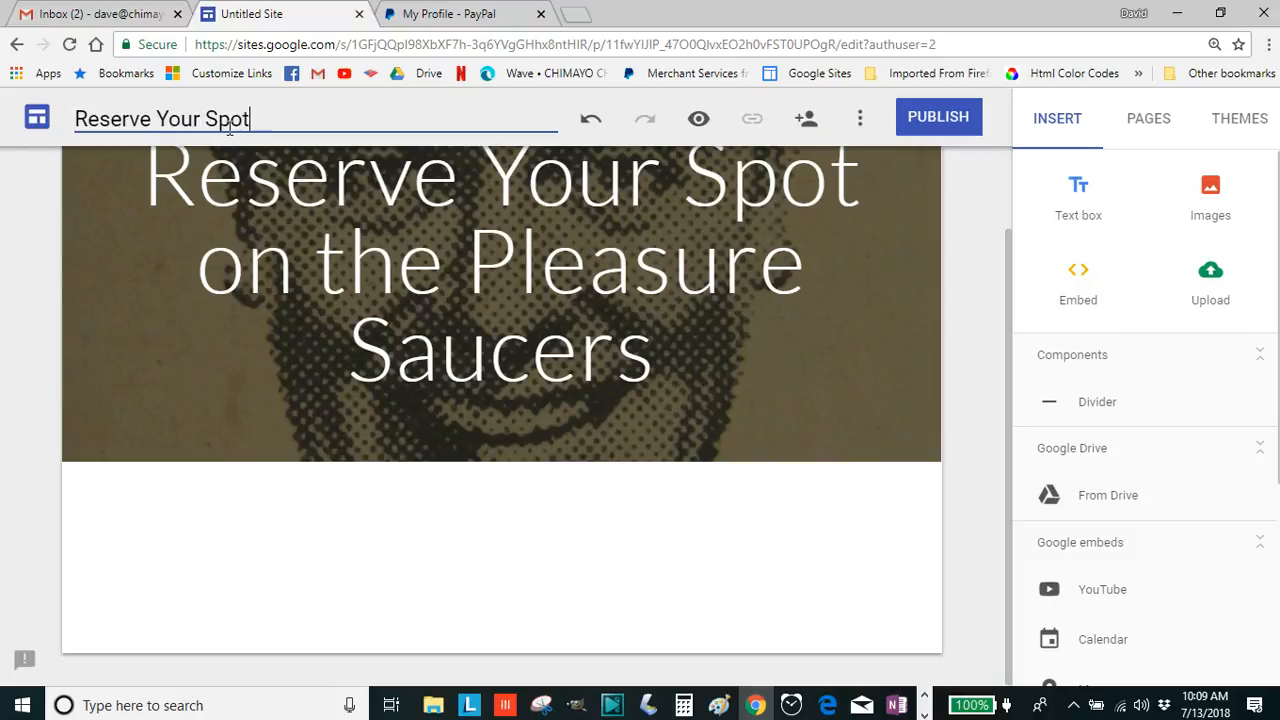
text( on the Plea)
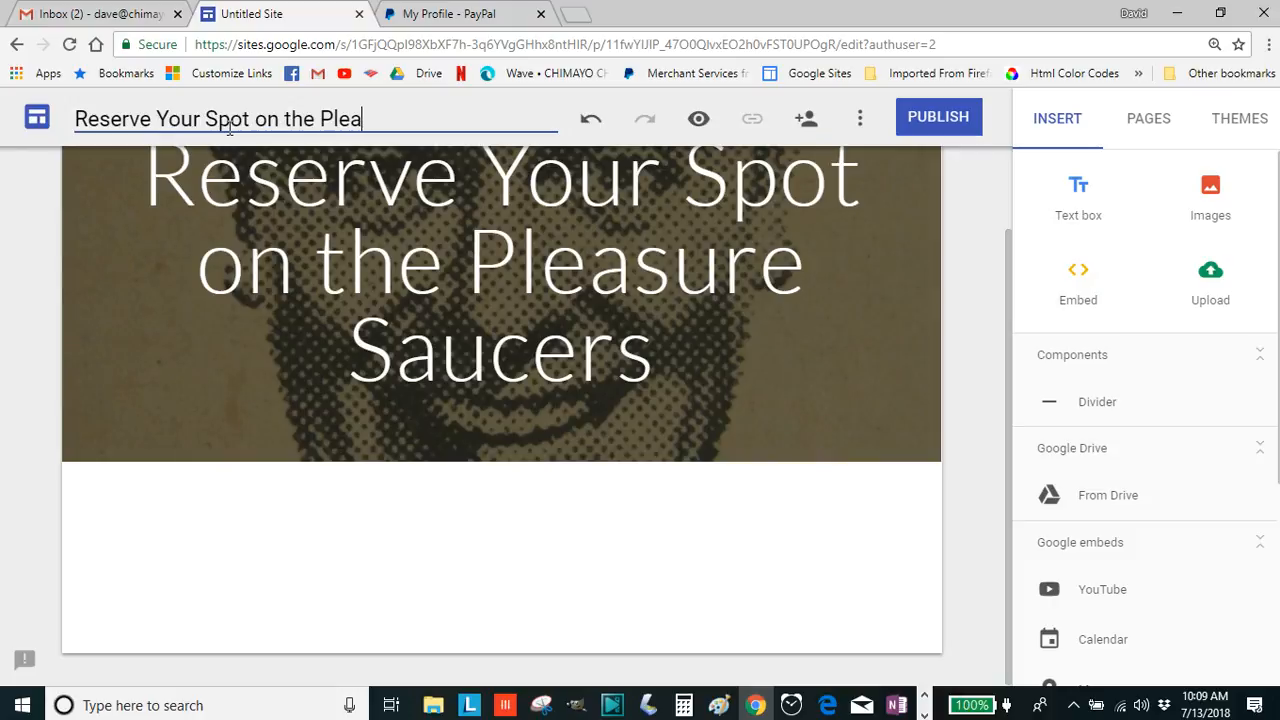
text(sure Saucers)
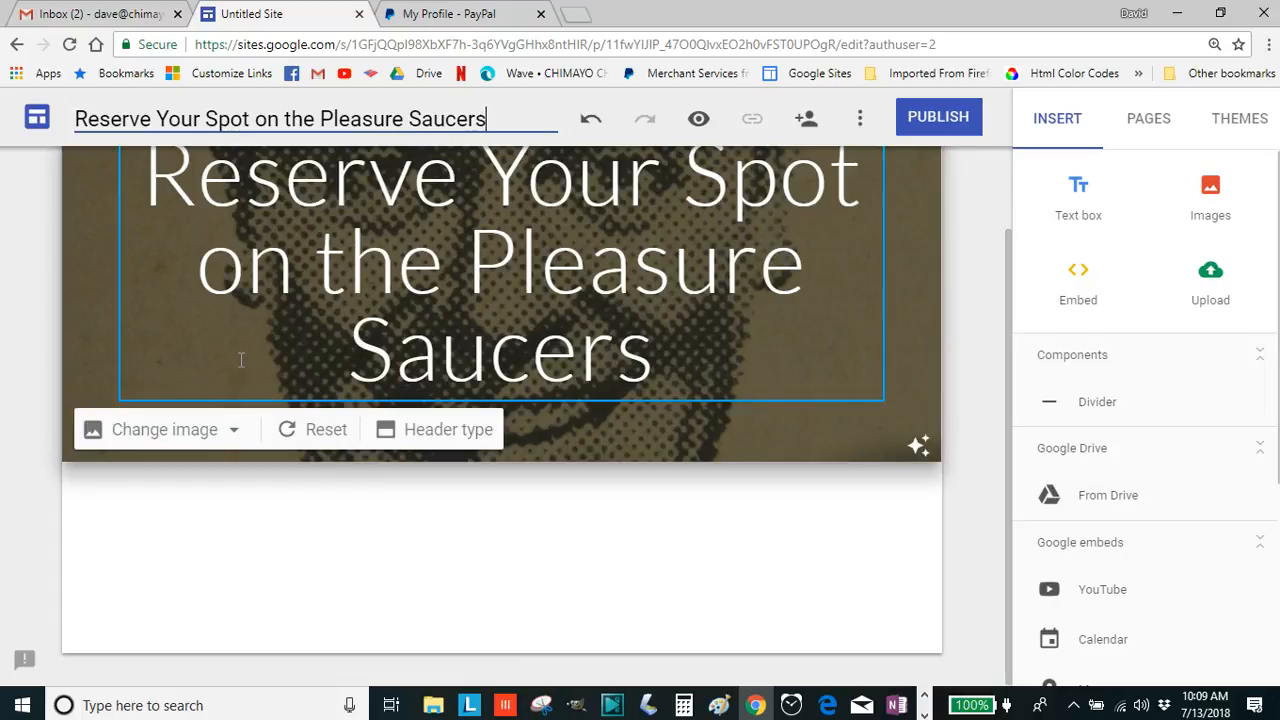
click(390, 568)
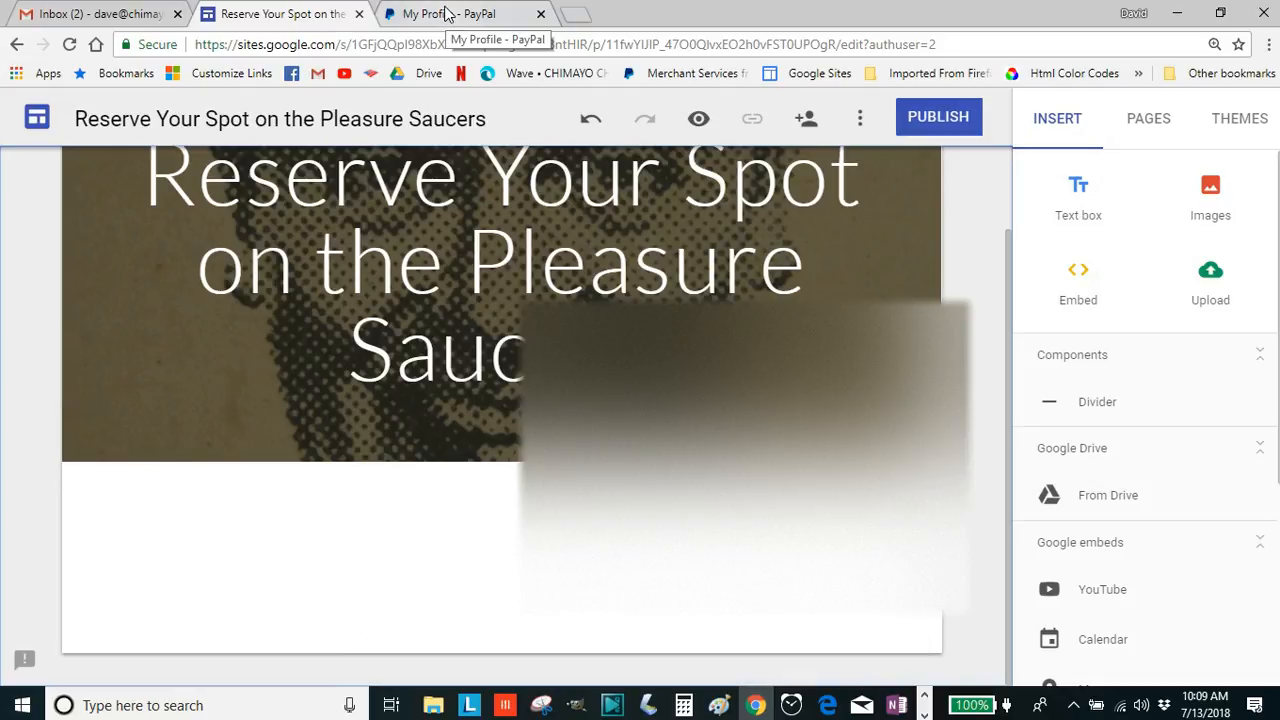
Step: Switch to PayPal and start creating a new payment button from the profile's selling tools
click(446, 16)
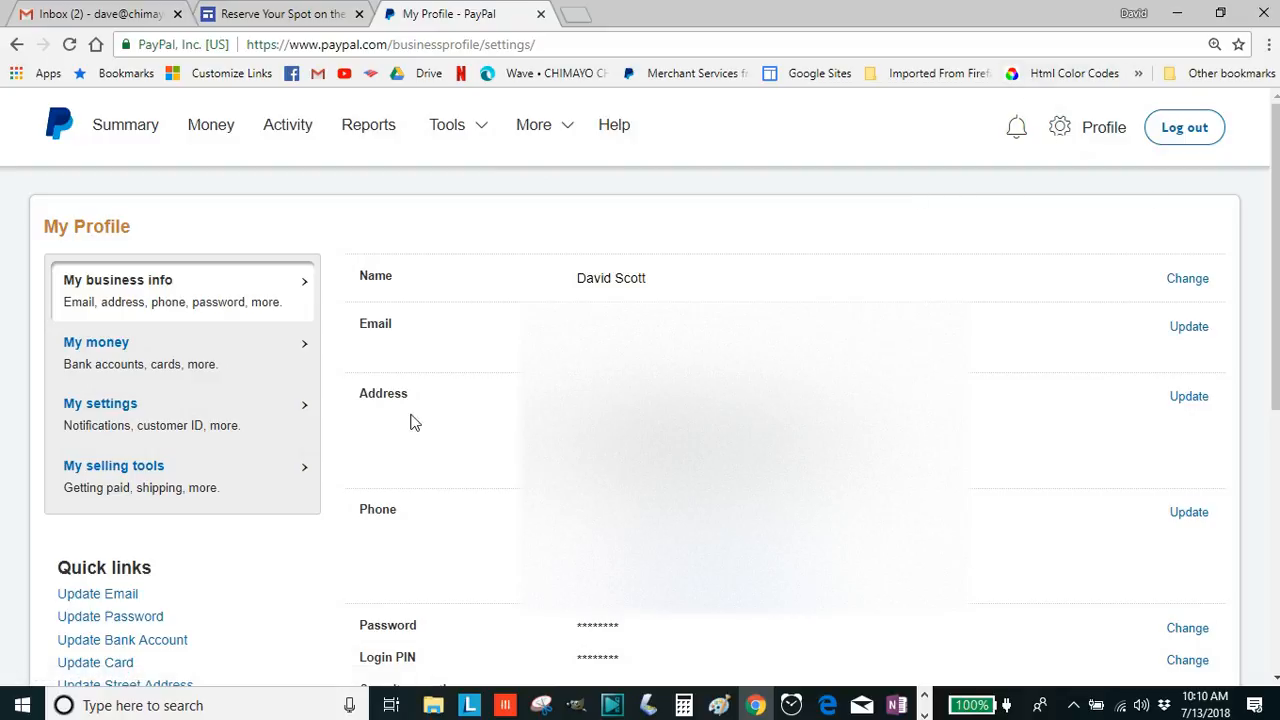
click(124, 474)
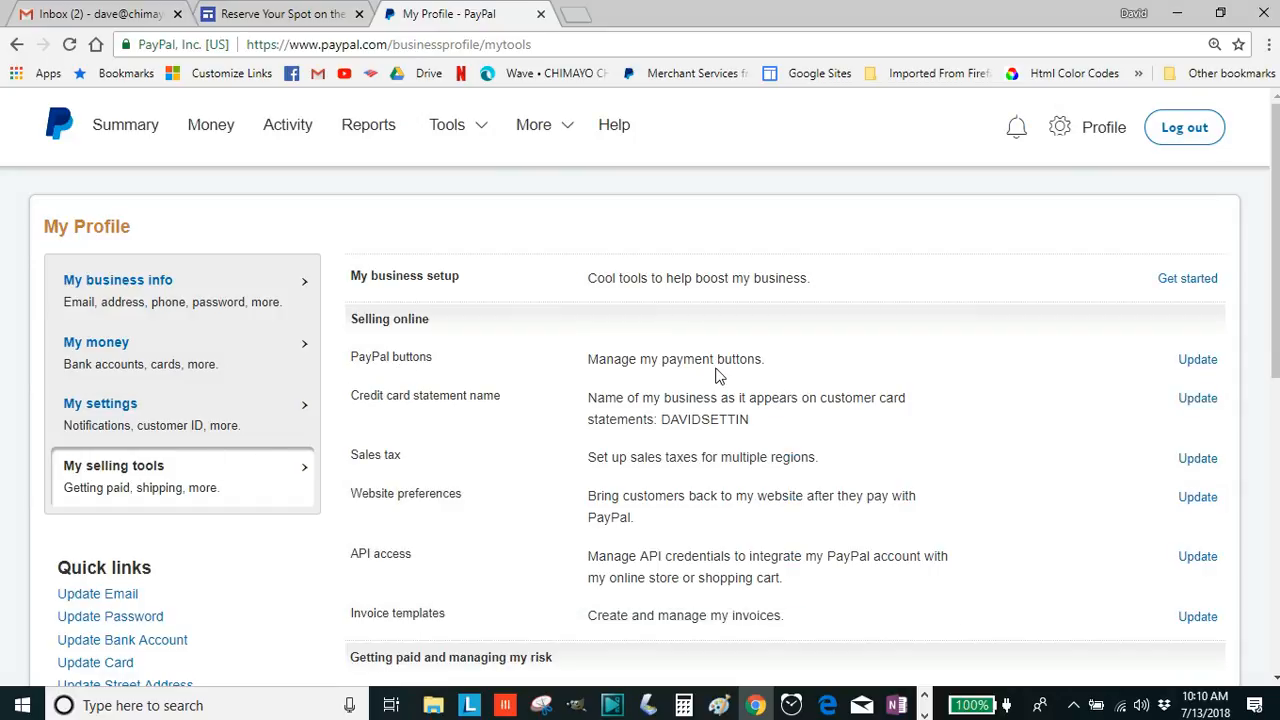
click(1197, 362)
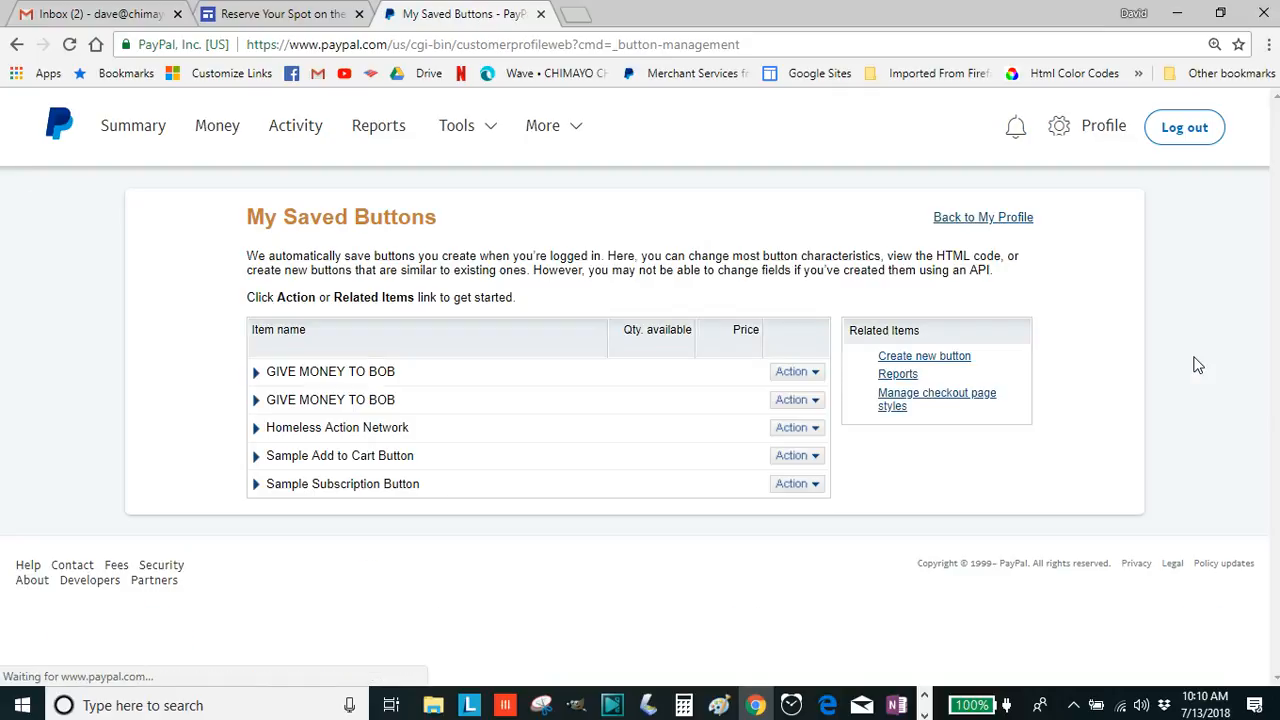
click(930, 367)
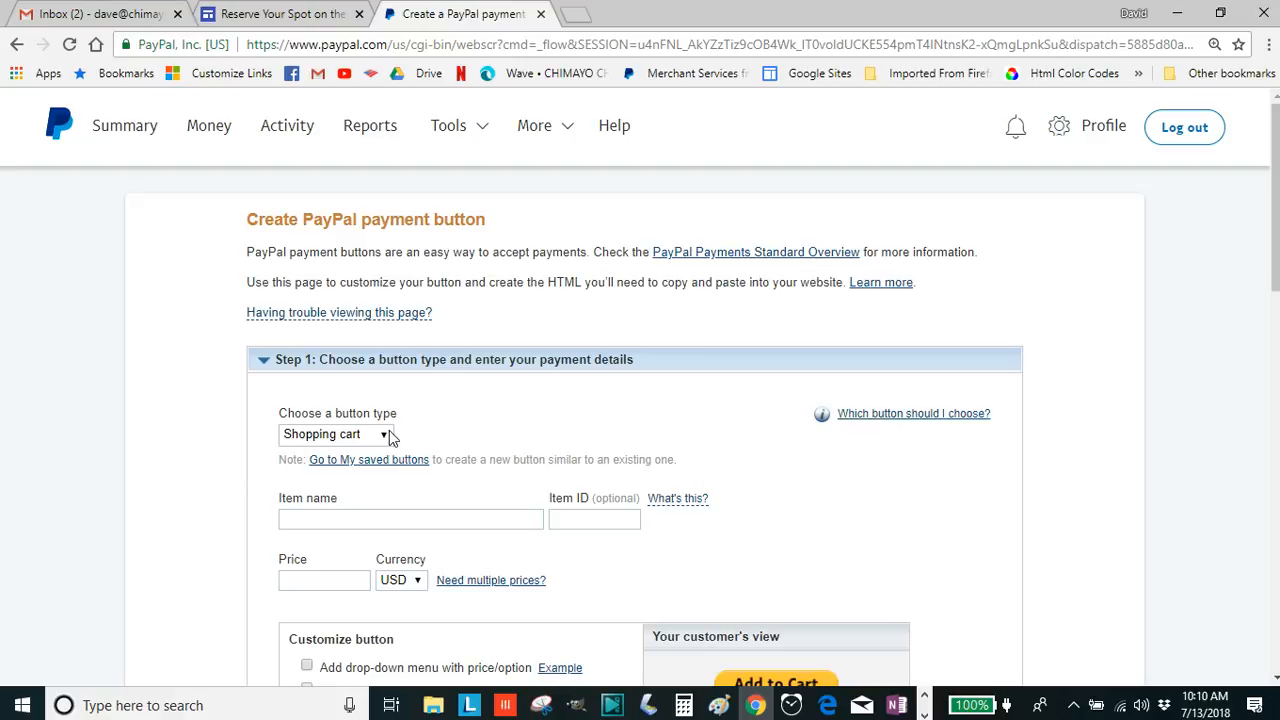
Step: Set the payment button type to Buy Now
click(385, 436)
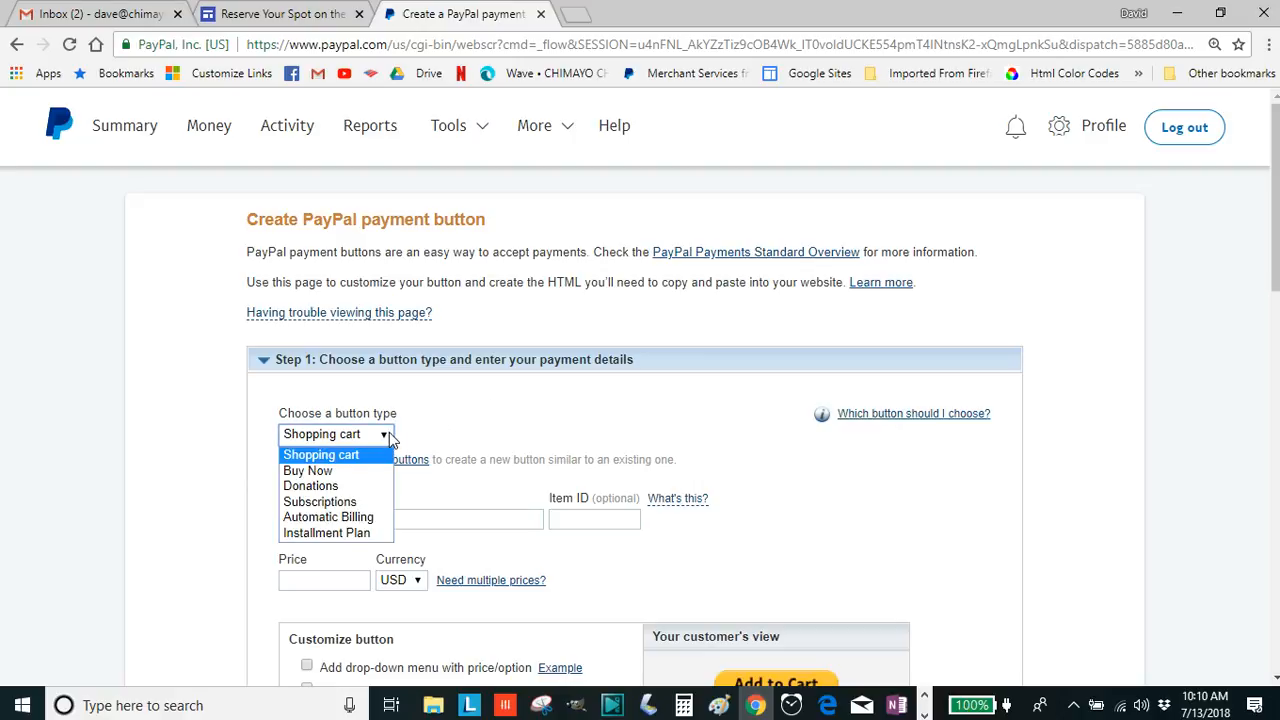
click(389, 432)
click(388, 436)
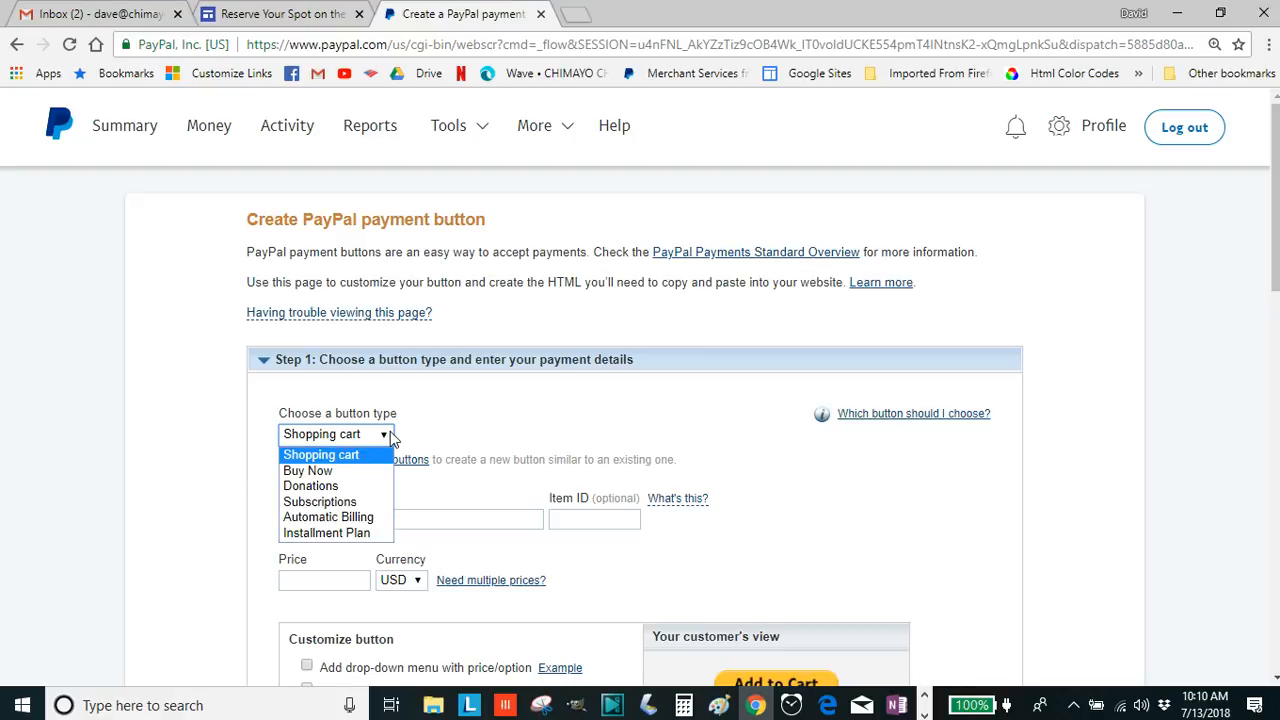
click(340, 470)
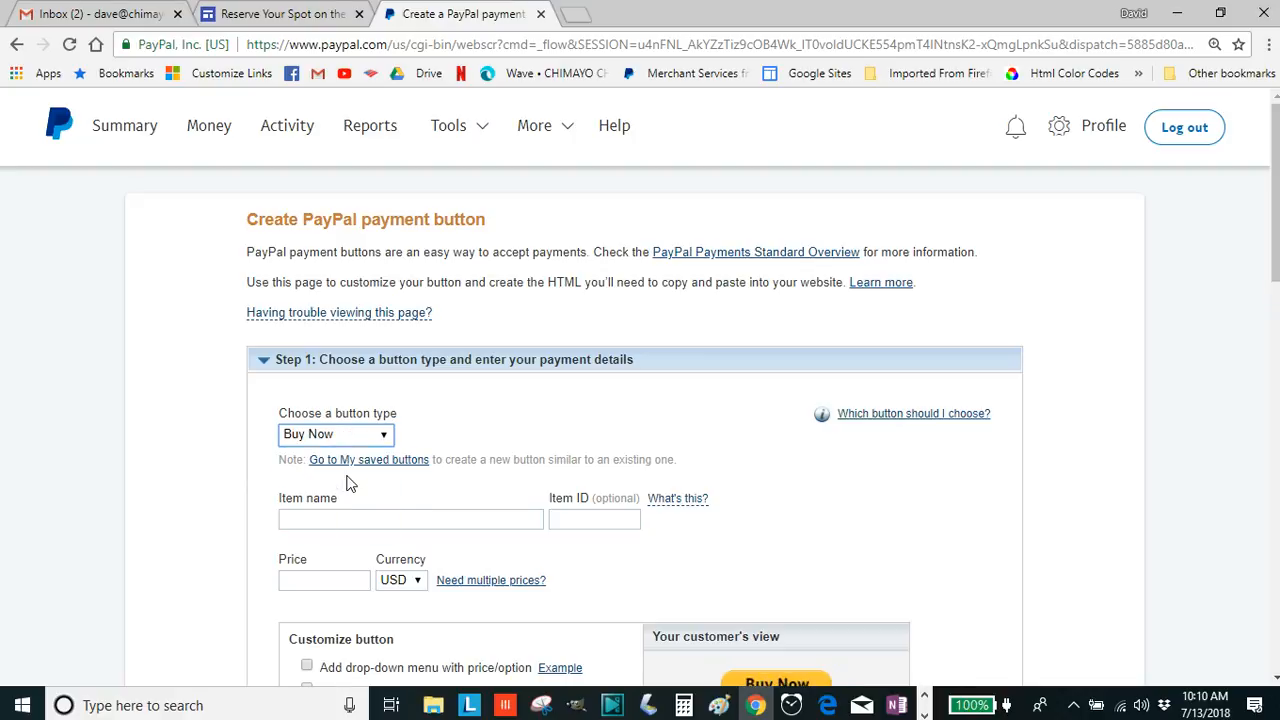
Step: Enter "Pleasure Sacuer Tickets" as the item name and PST-1 as the item ID
click(399, 521)
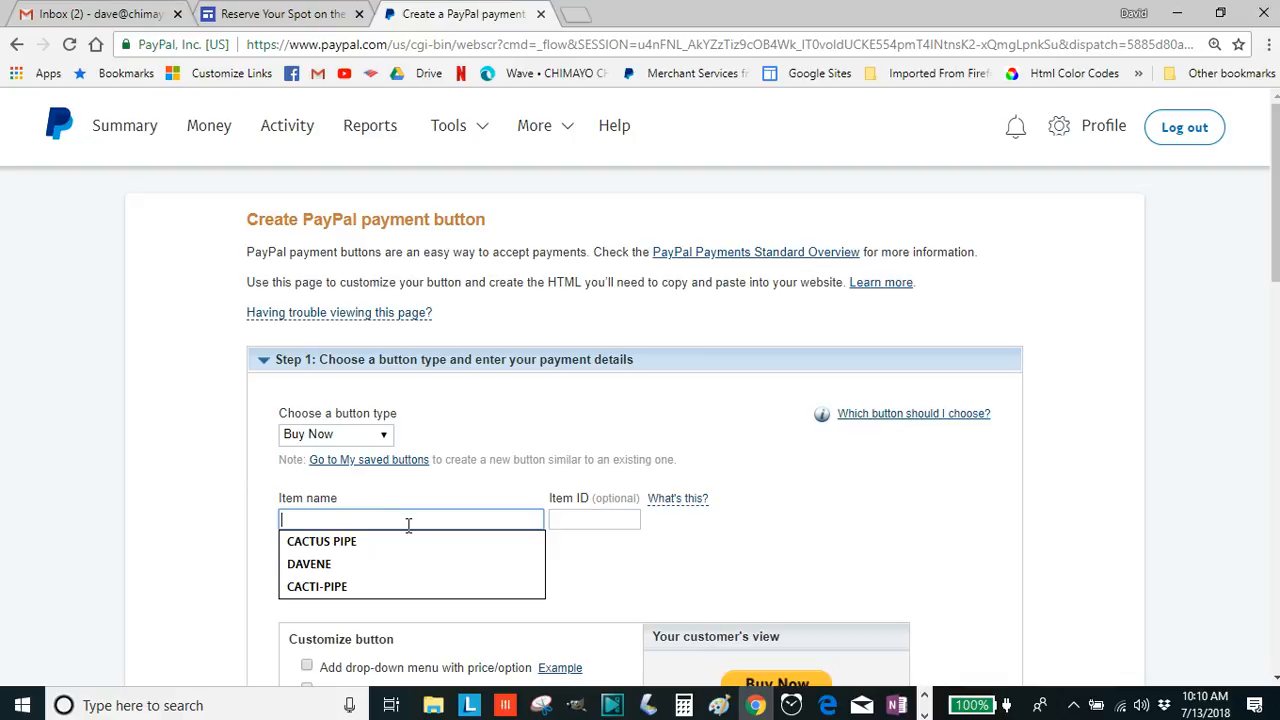
text(Pleas)
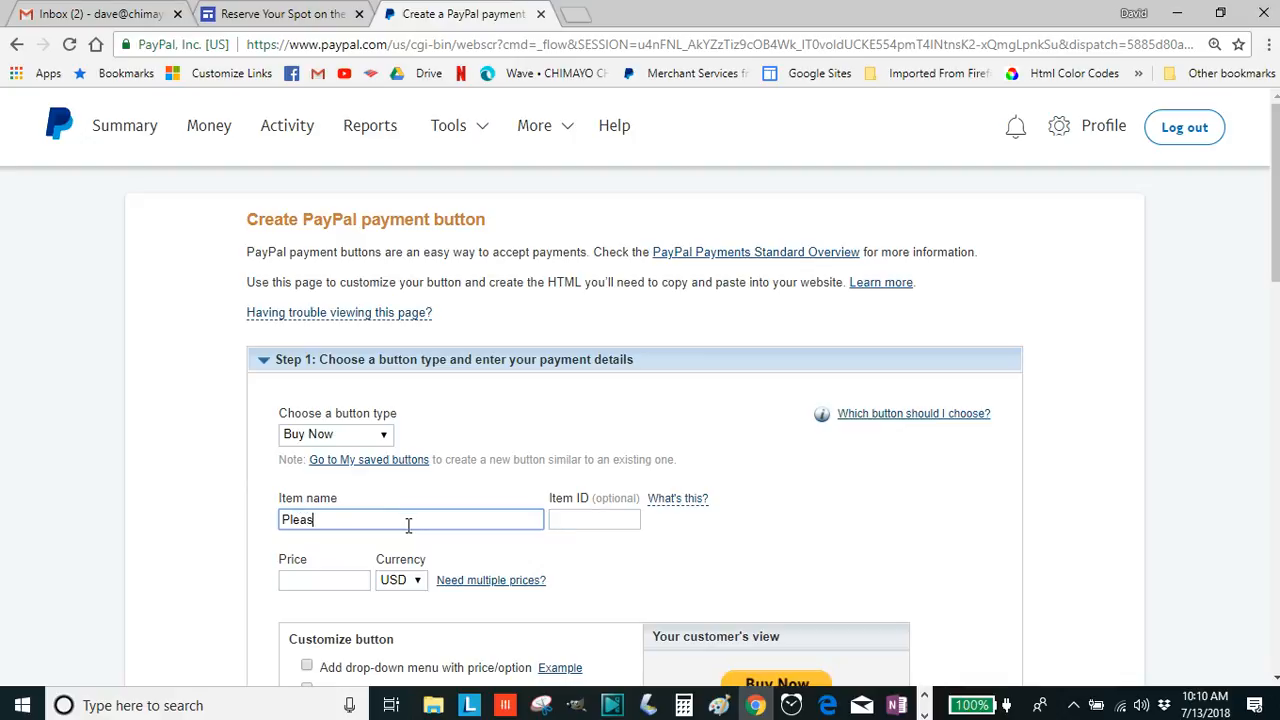
text(ure Sacuer Tickets)
click(600, 517)
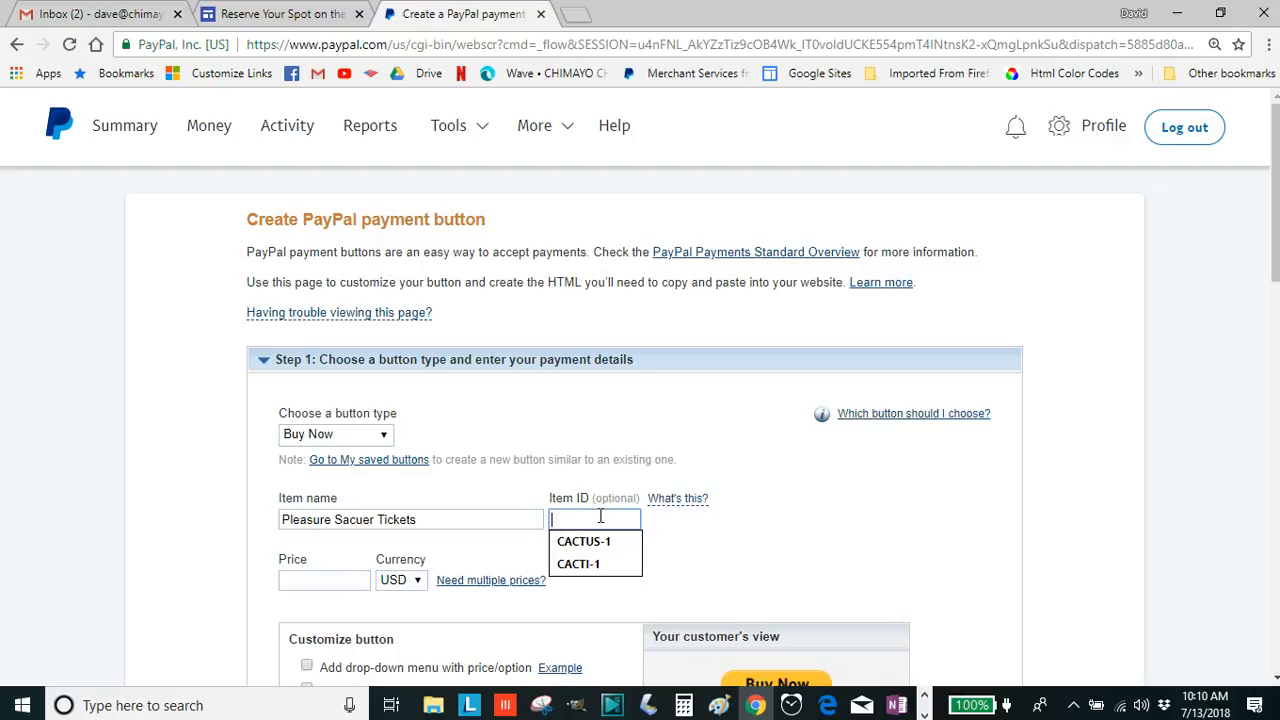
text(PST-1)
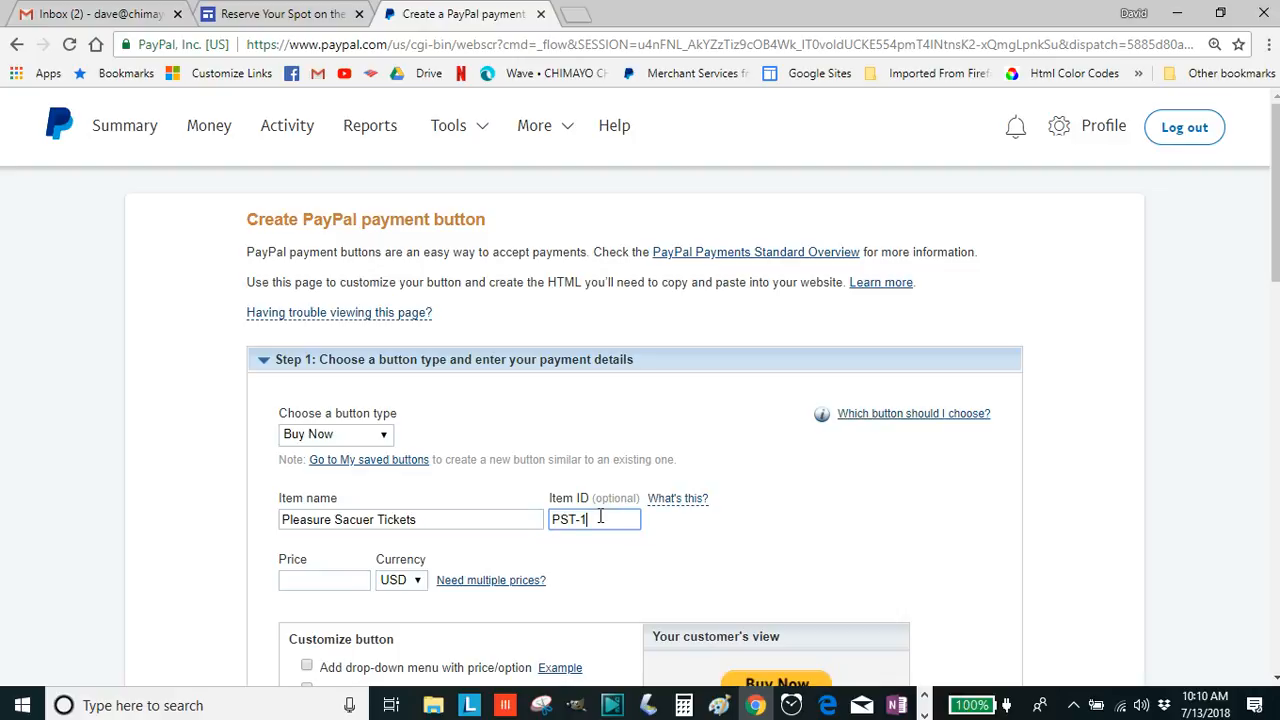
click(590, 578)
scroll(380, 535, down, 2)
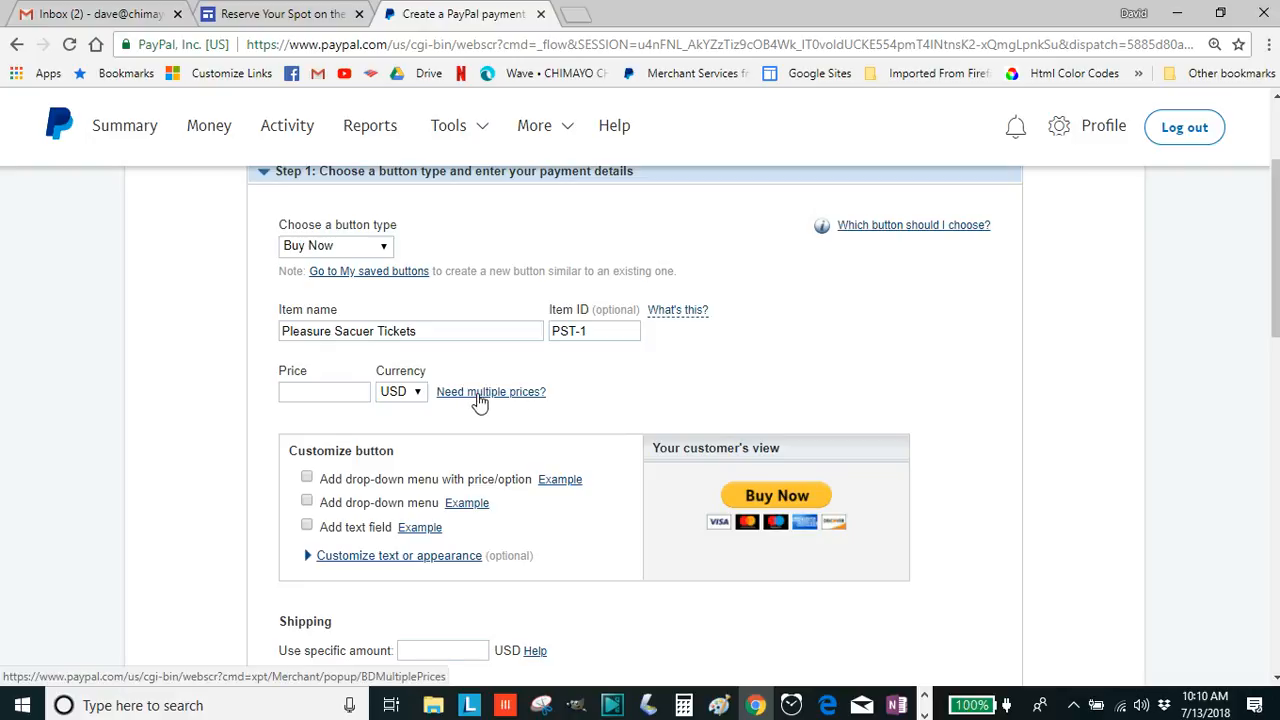
scroll(436, 452, down, 1)
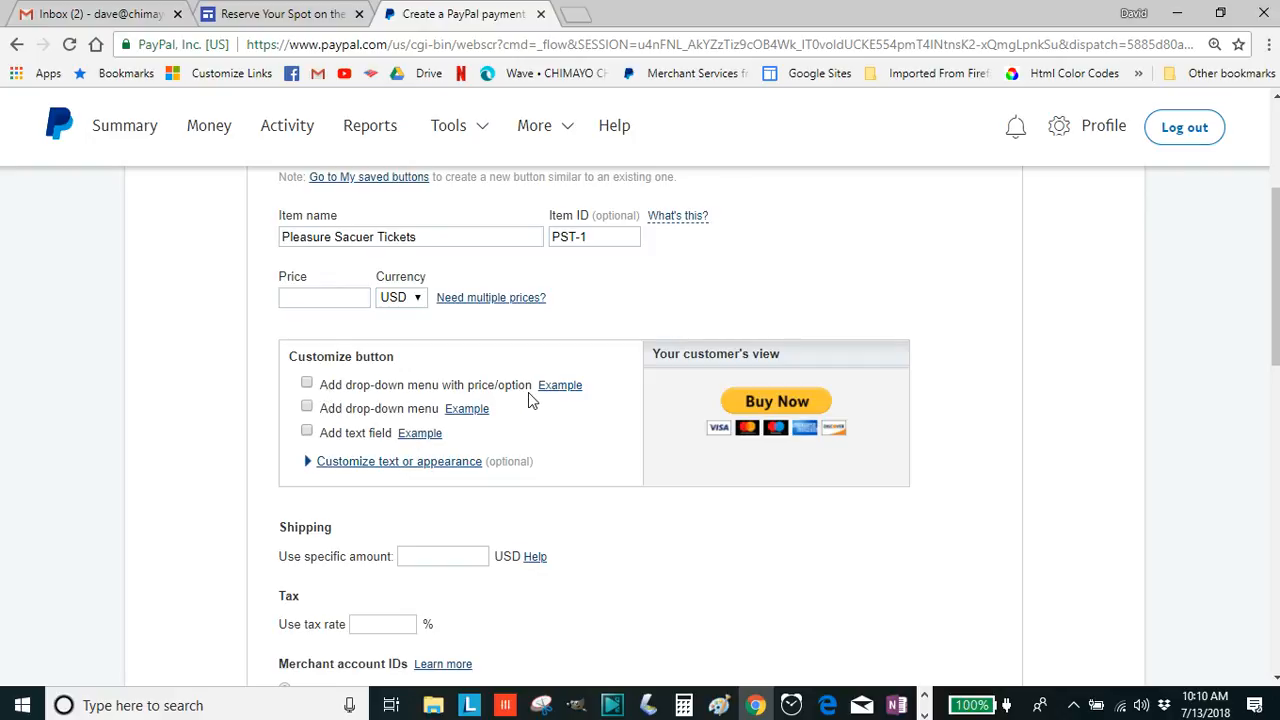
Step: Add a drop-down menu with price options to the button and name it "Choose Your Price!"
click(306, 384)
scroll(337, 430, down, 1)
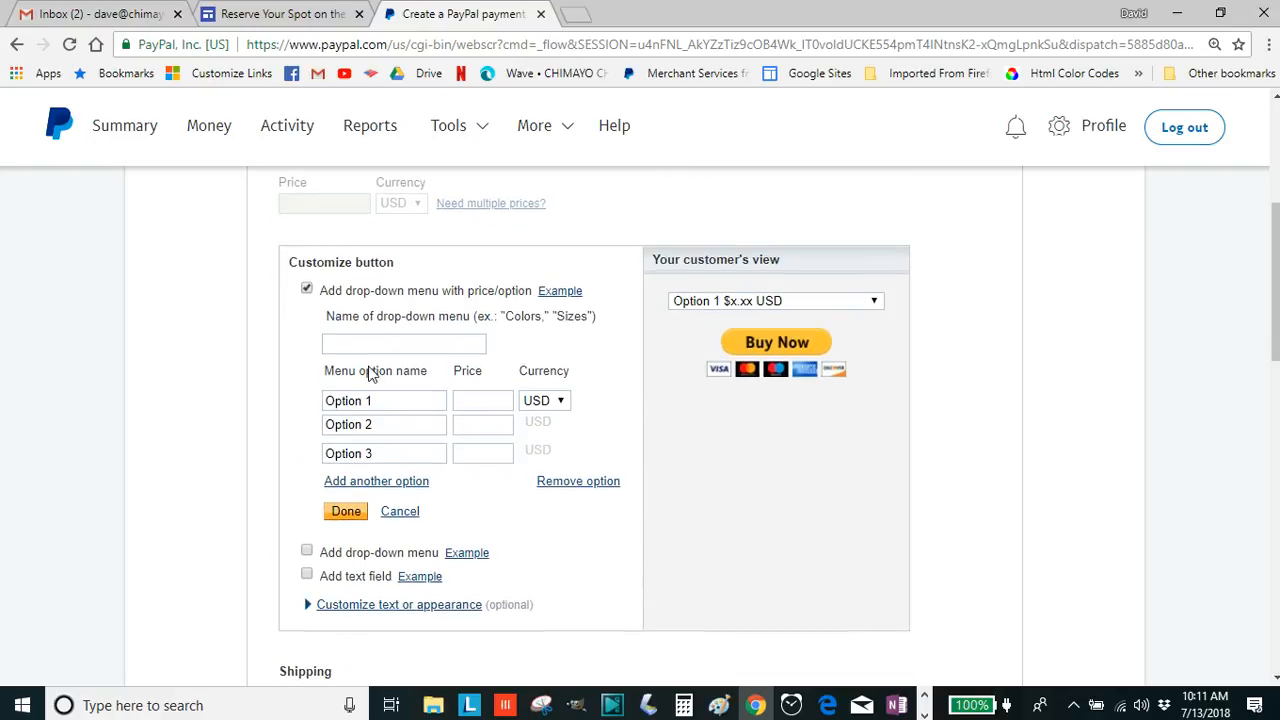
click(349, 346)
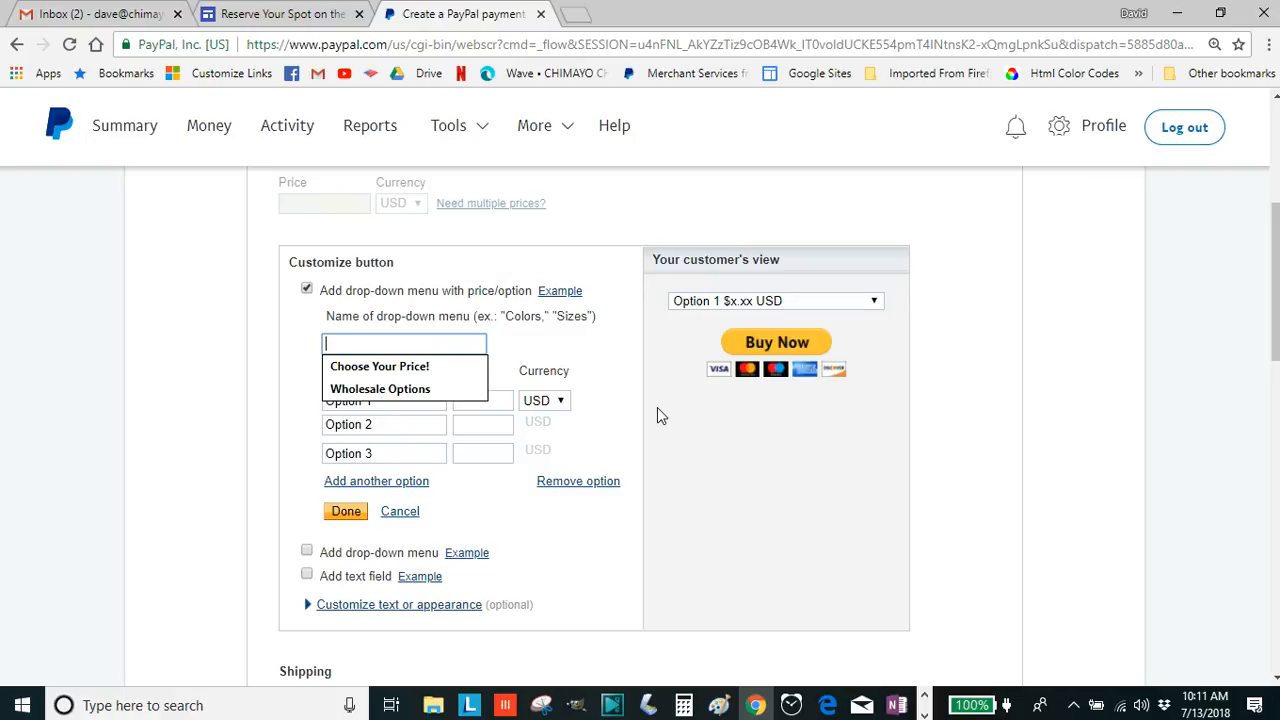
click(409, 366)
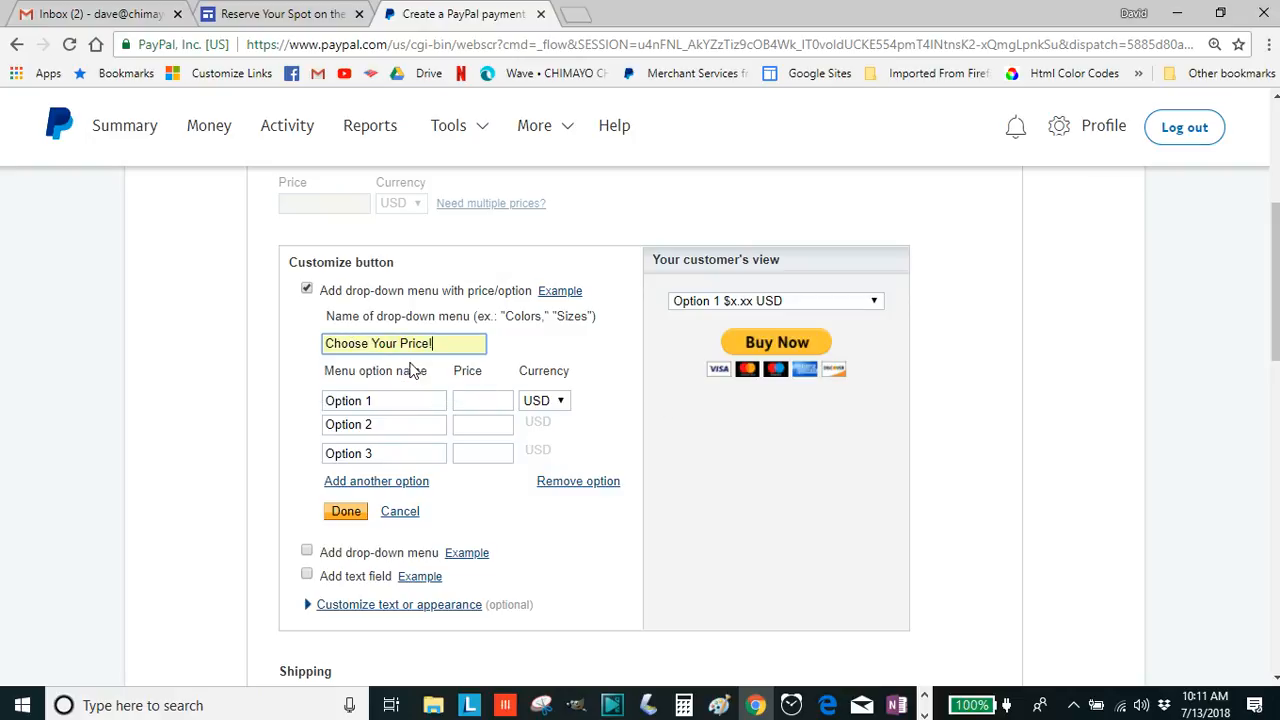
Step: Rename the first option of the price menu as Economy
click(397, 400)
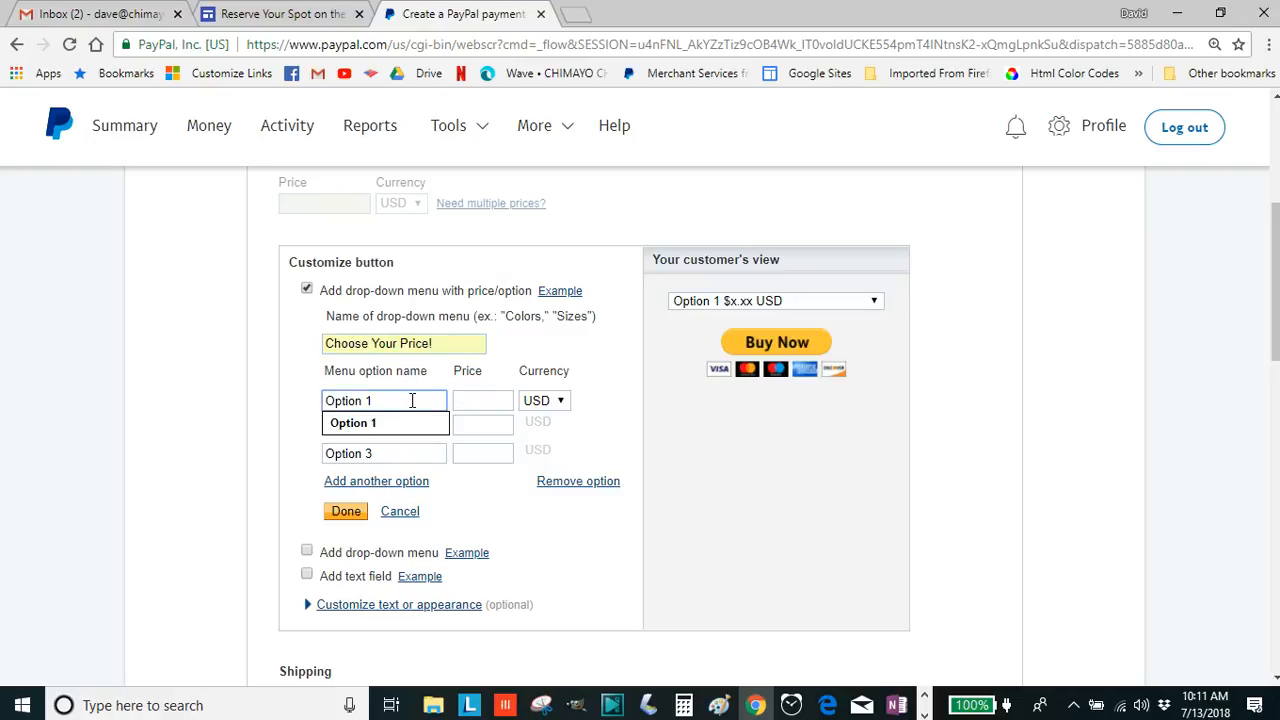
key(BackSpace)
key(BackSpace)
key(BackSpace)
key(BackSpace)
key(BackSpace)
key(BackSpace)
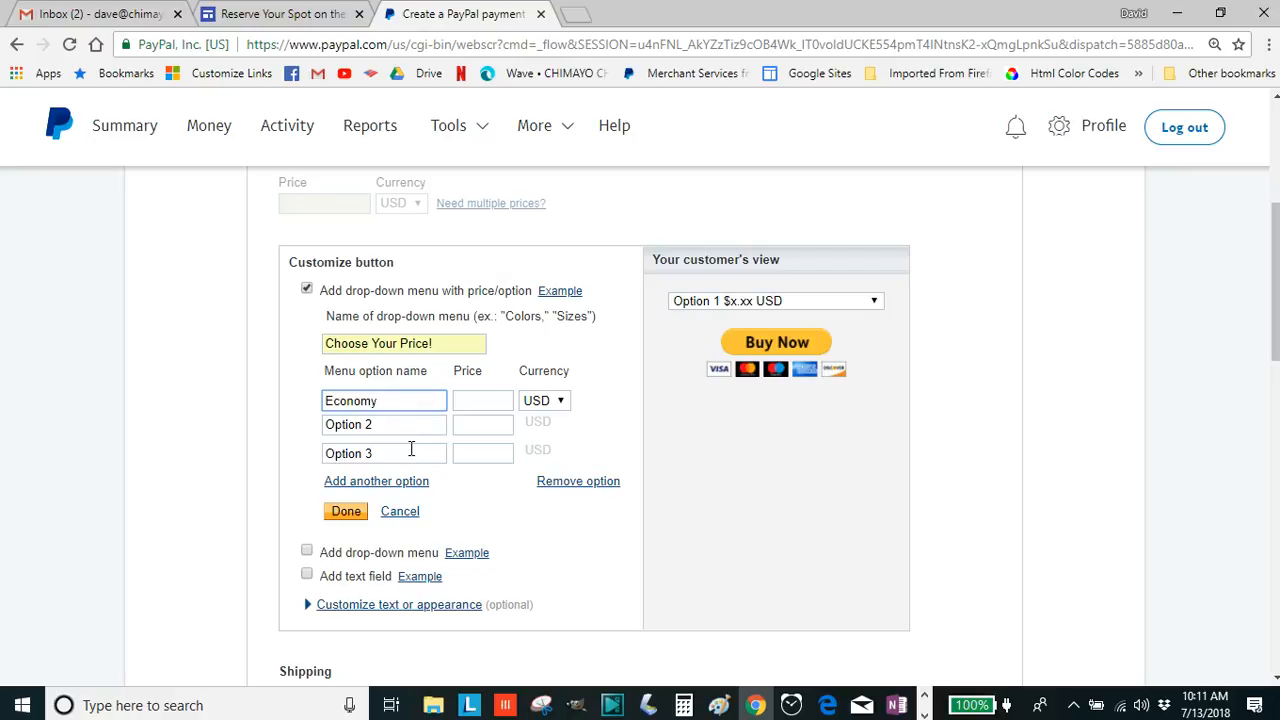
Step: Rename the second option of the price menu as Business
click(398, 430)
key(BackSpace)
key(BackSpace)
key(BackSpace)
key(BackSpace)
key(BackSpace)
key(BackSpace)
key(BackSpace)
key(BackSpace)
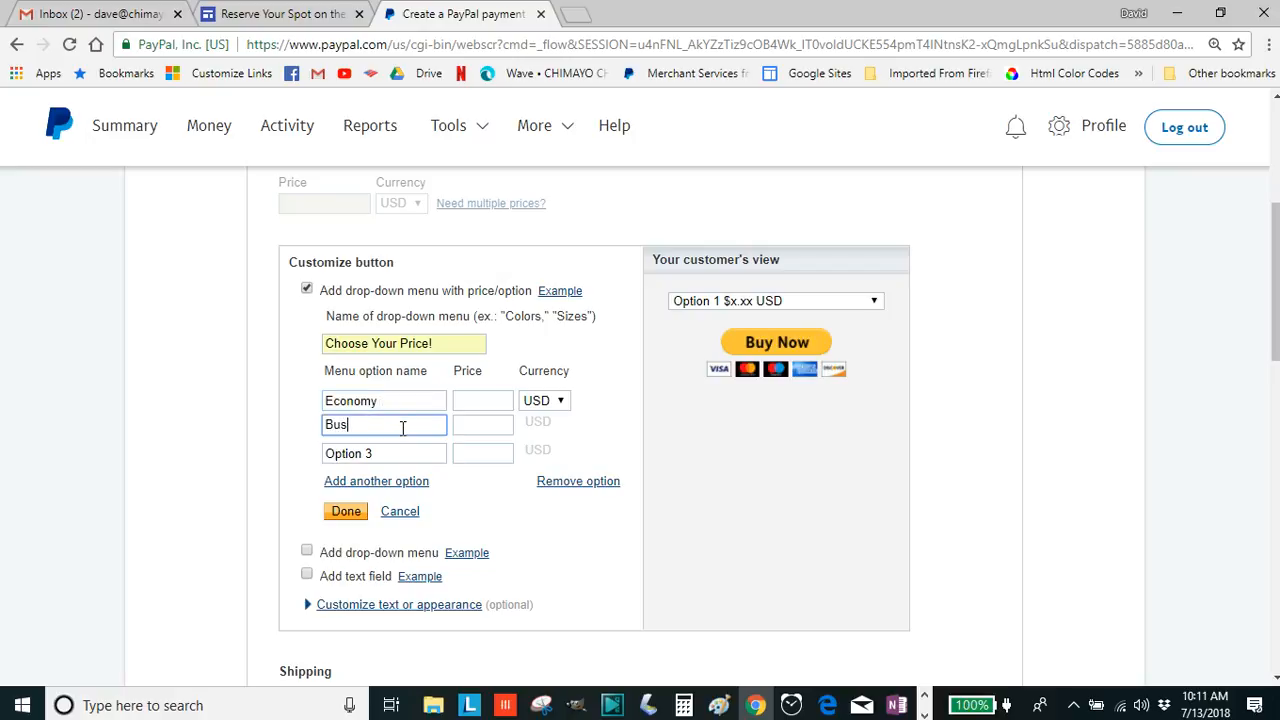
Step: Rename the third option of the price menu as 1st Class
click(414, 457)
key(BackSpace)
key(BackSpace)
key(BackSpace)
key(BackSpace)
key(BackSpace)
key(BackSpace)
key(BackSpace)
key(BackSpace)
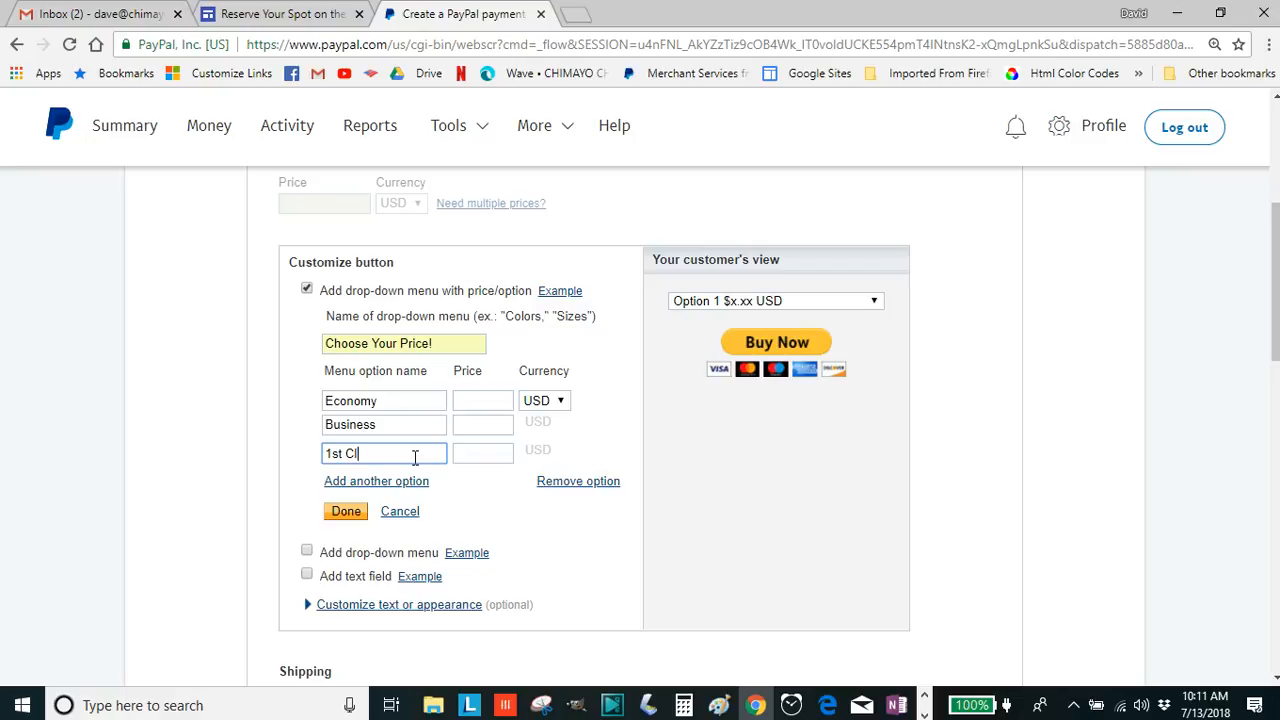
Step: Price Economy at 10.00, Business at 50.00 and 1st Class at 100.00 USD, and finish the price menu
click(466, 399)
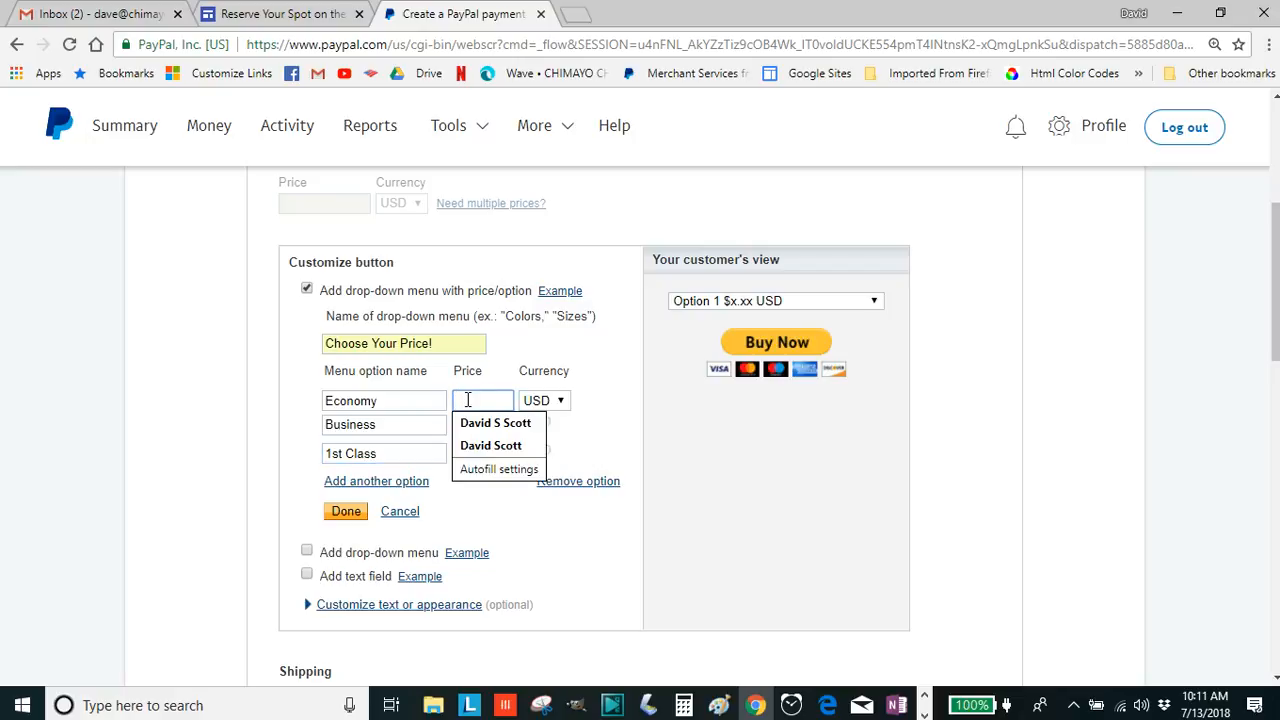
text(1)
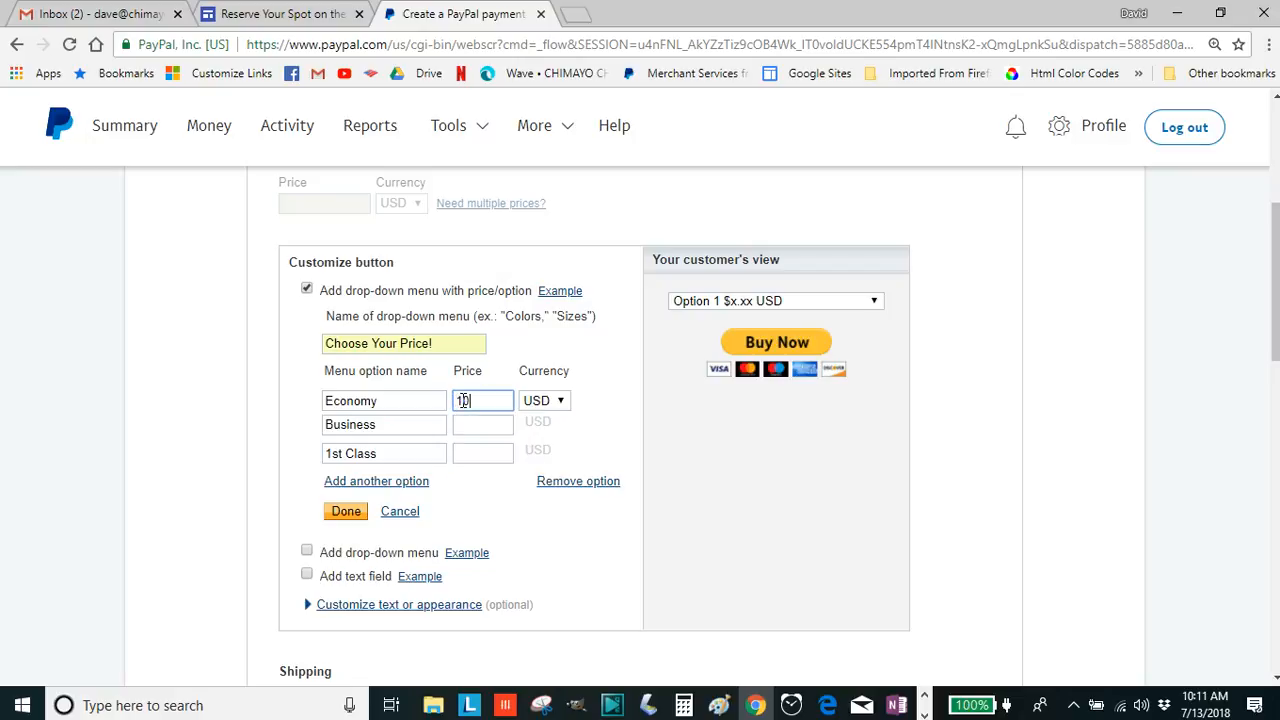
text(0.00)
click(490, 426)
text(50)
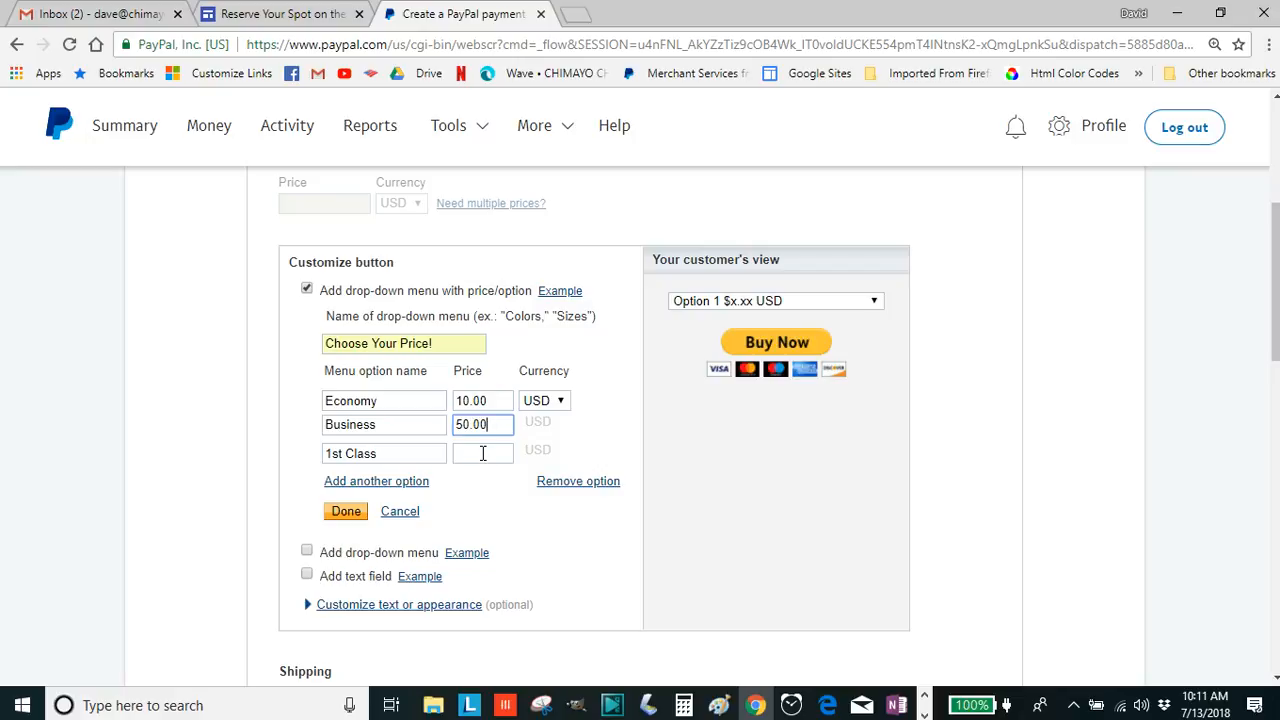
click(482, 453)
text(100.00)
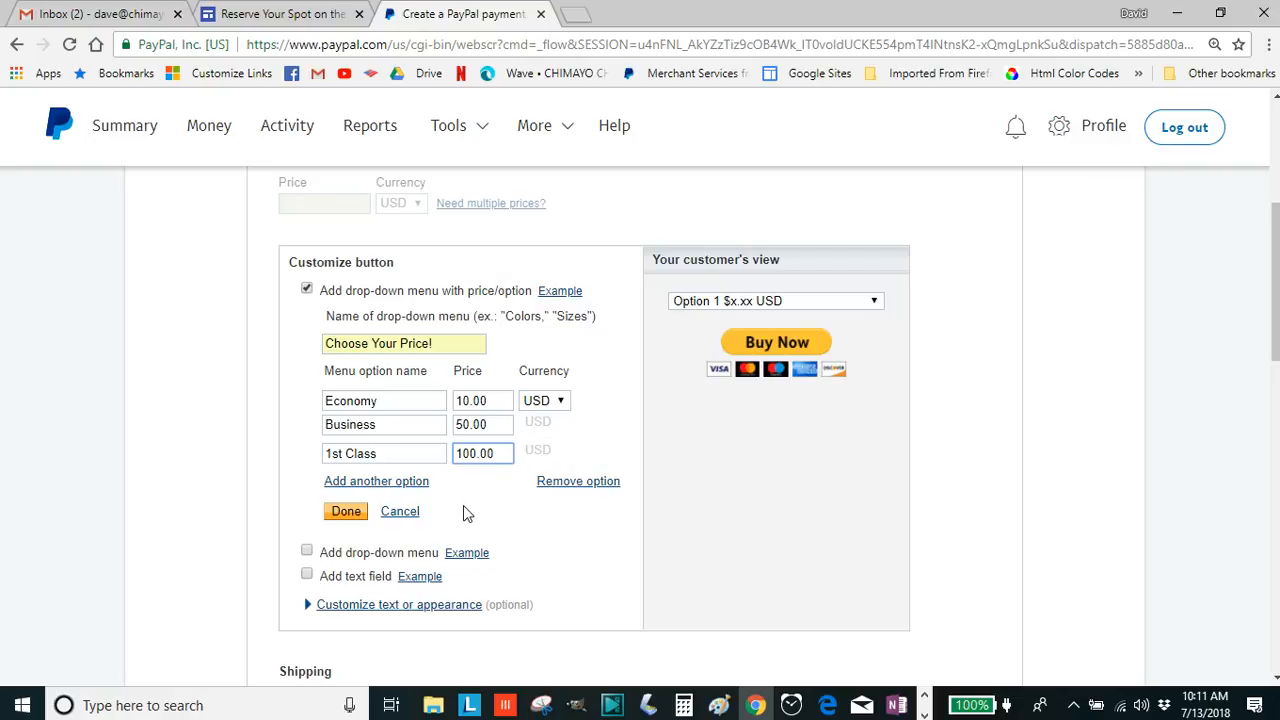
click(345, 514)
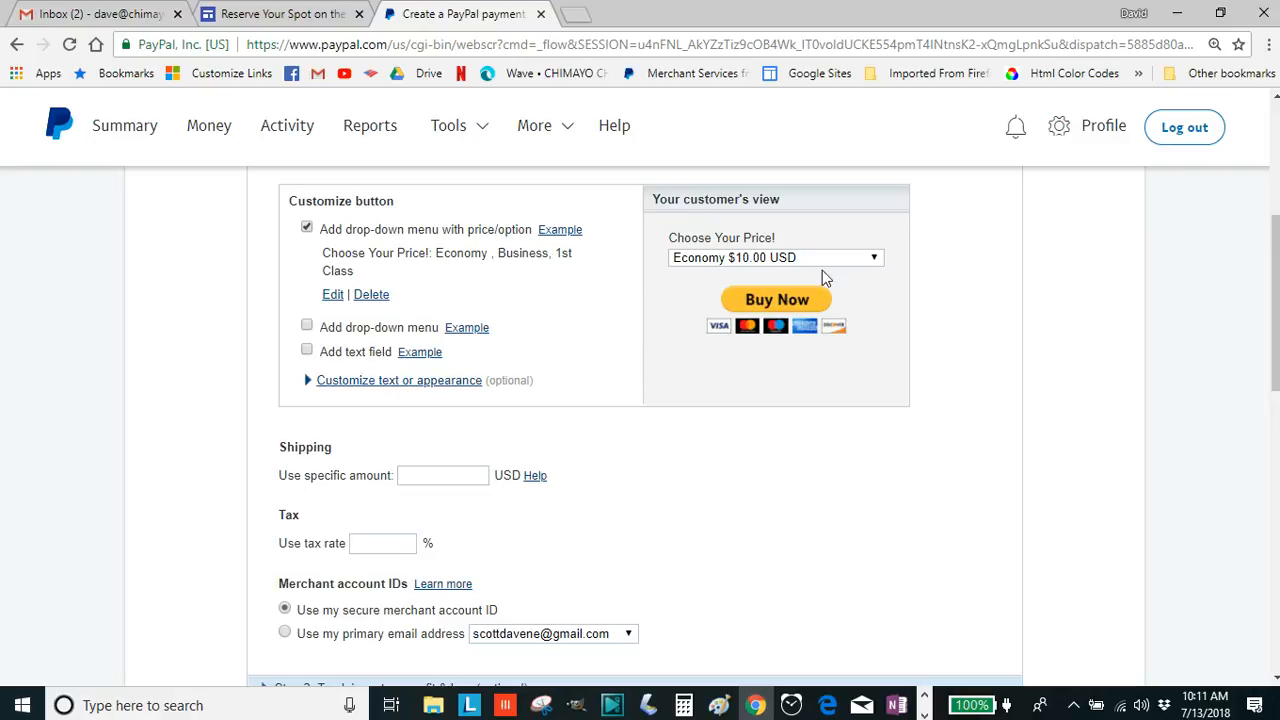
Step: Create the payment button without shipping or tax amounts and copy its full generated website code
scroll(476, 405, down, 2)
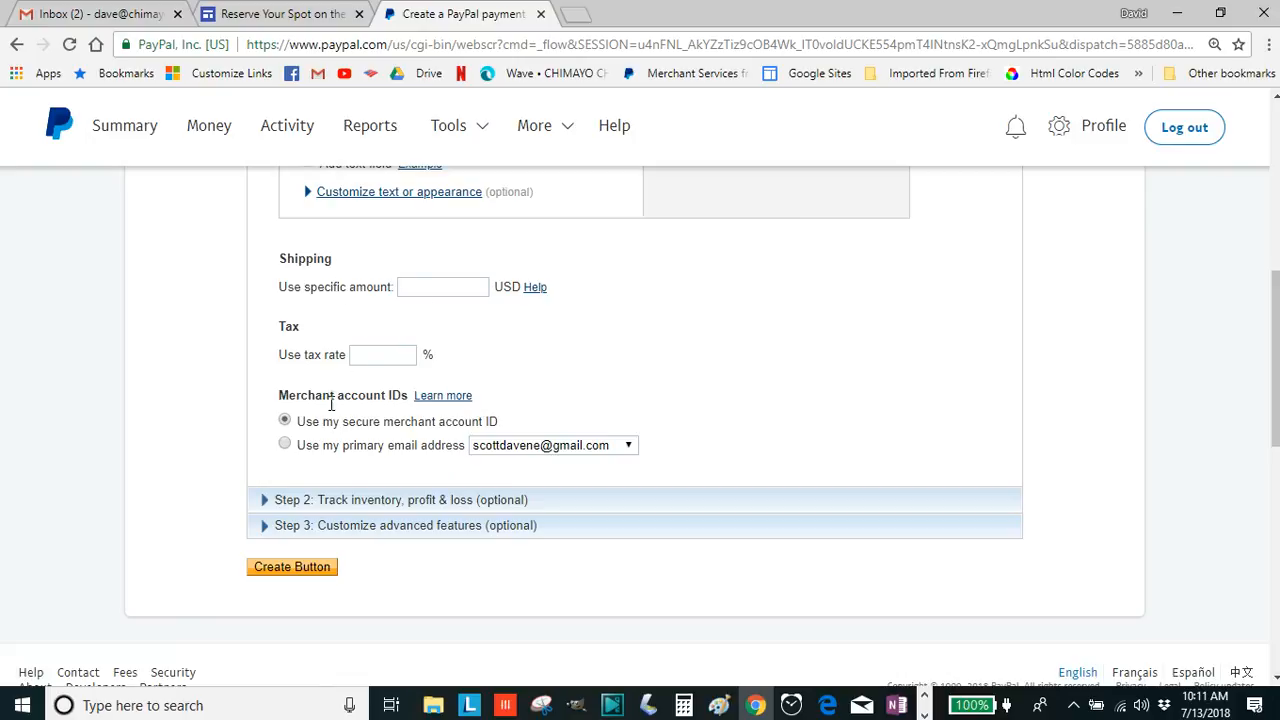
scroll(348, 428, down, 1)
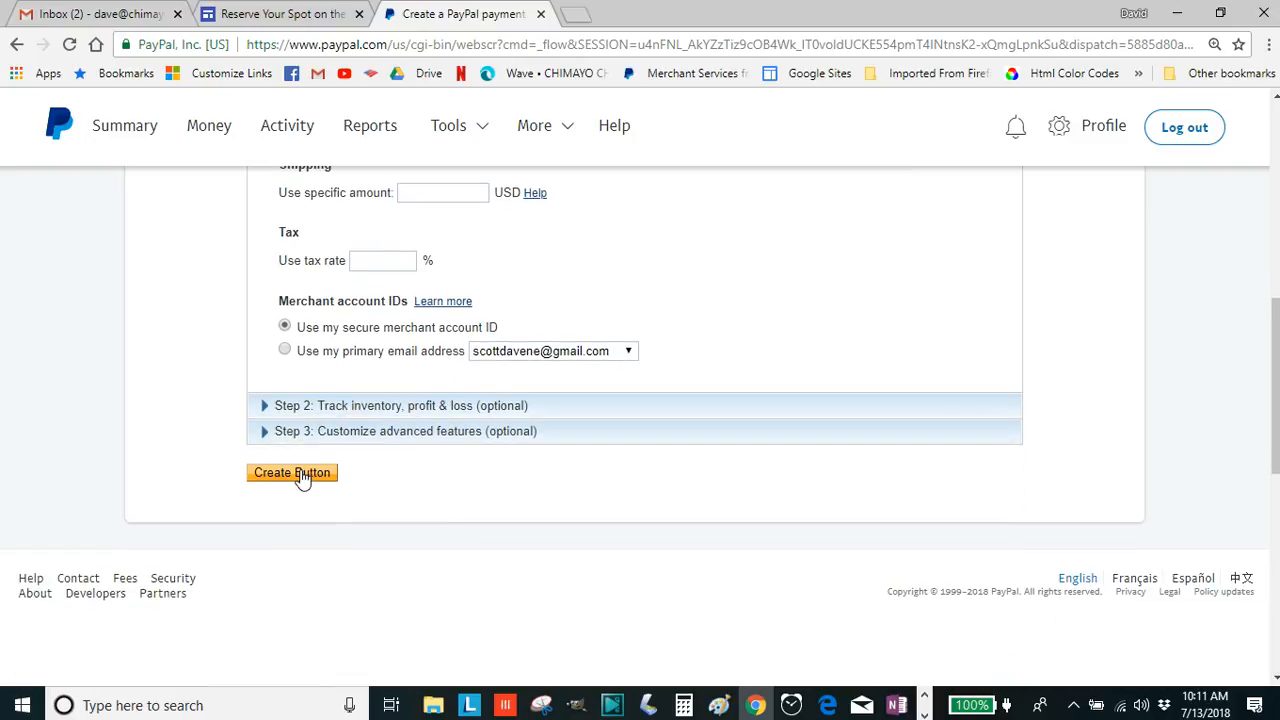
click(302, 474)
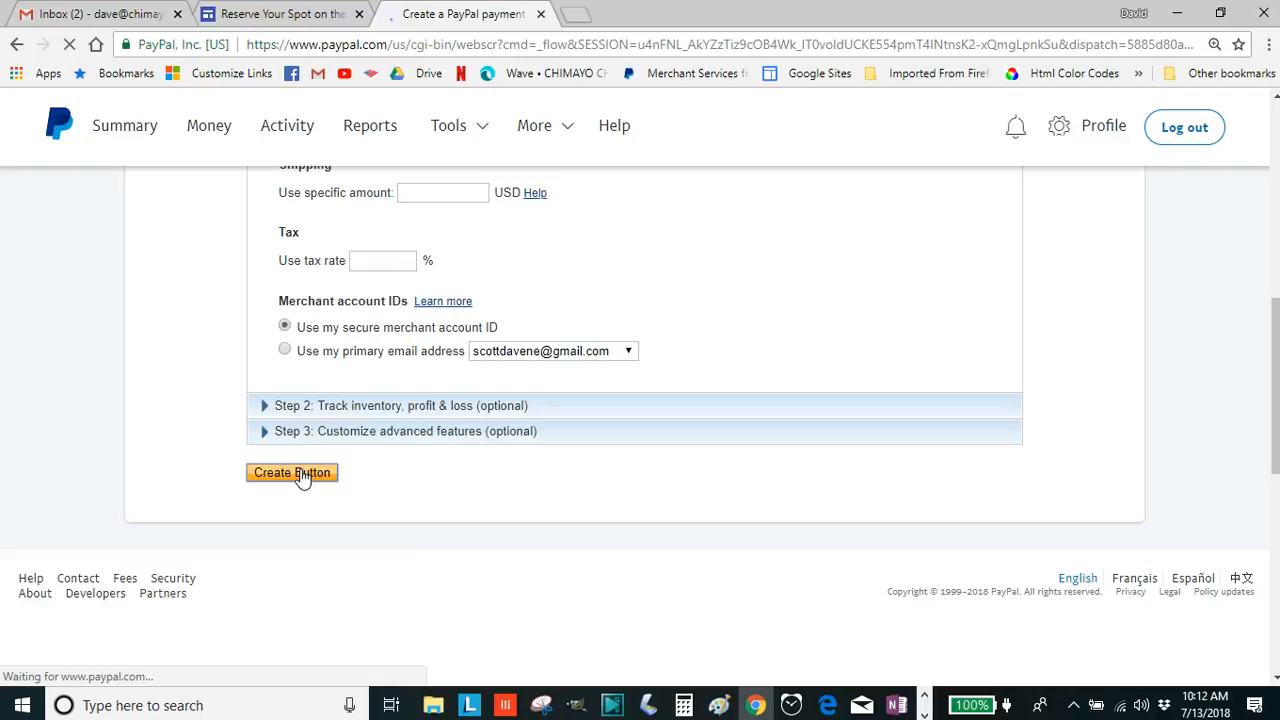
scroll(382, 478, down, 4)
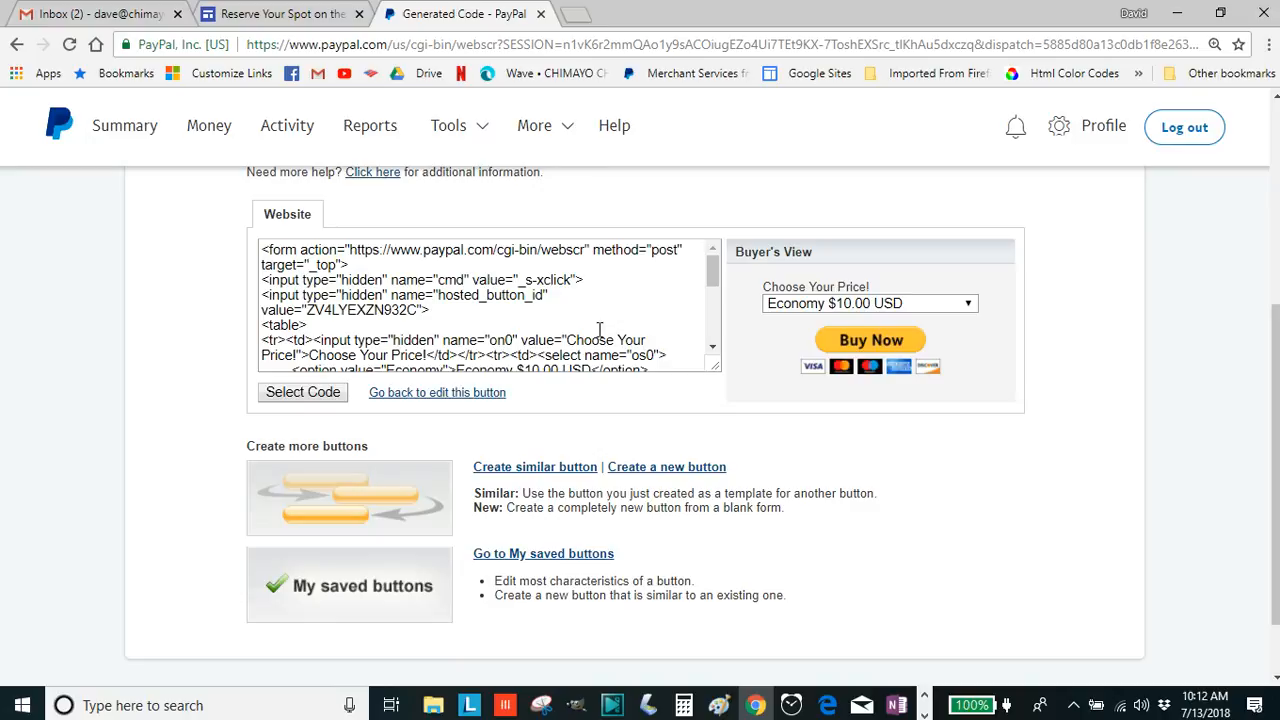
click(303, 392)
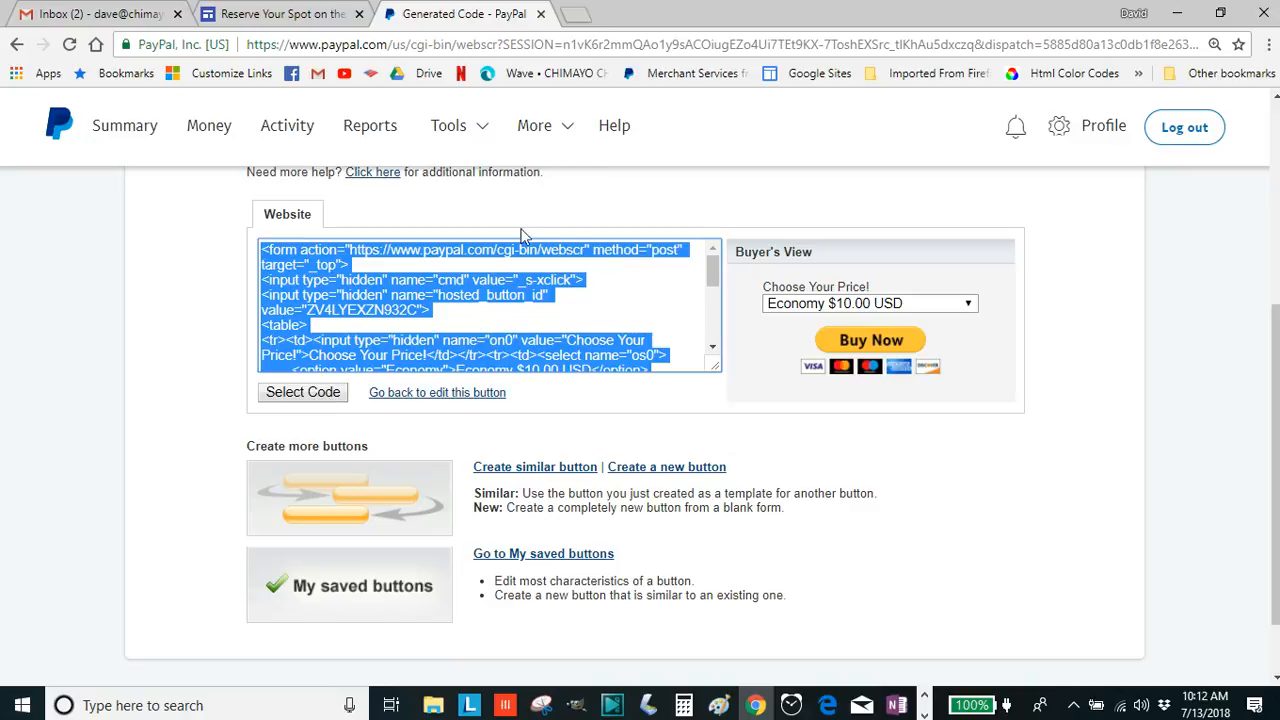
Step: Switch to the Google Sites page and add a text box reading "Reserve your spot on the pleasure saucers!" below the header
click(257, 14)
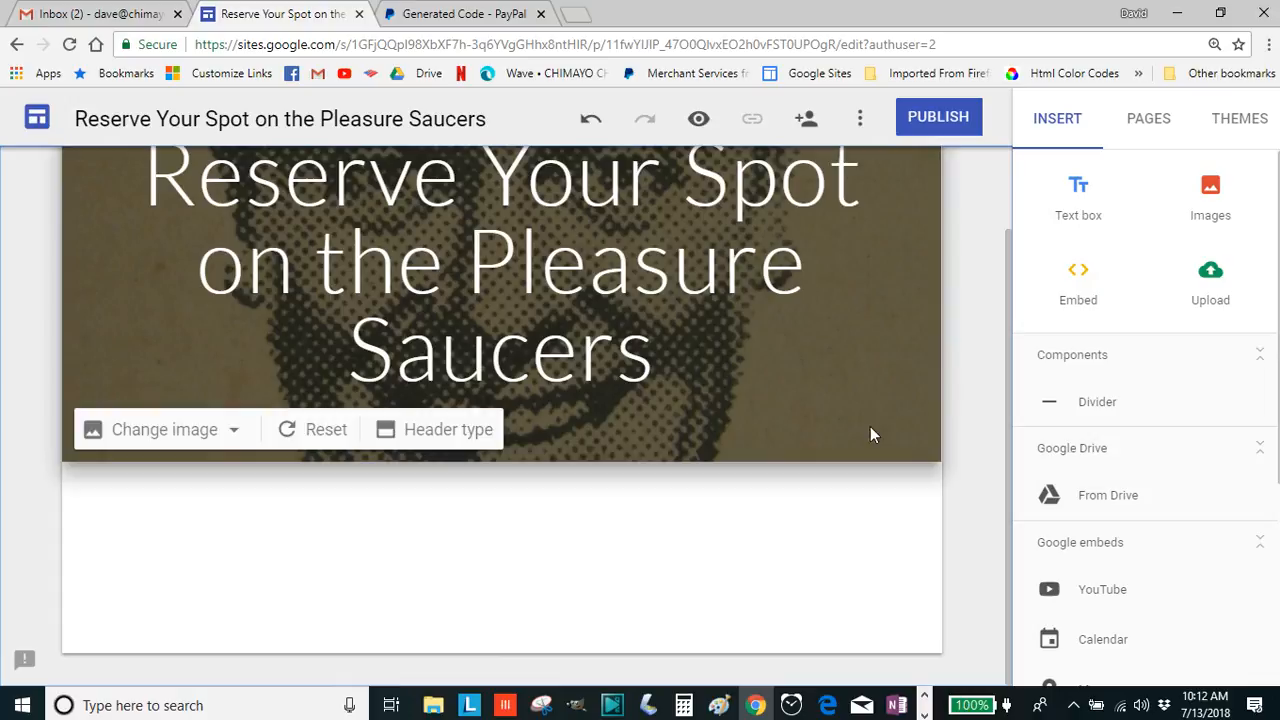
click(1084, 190)
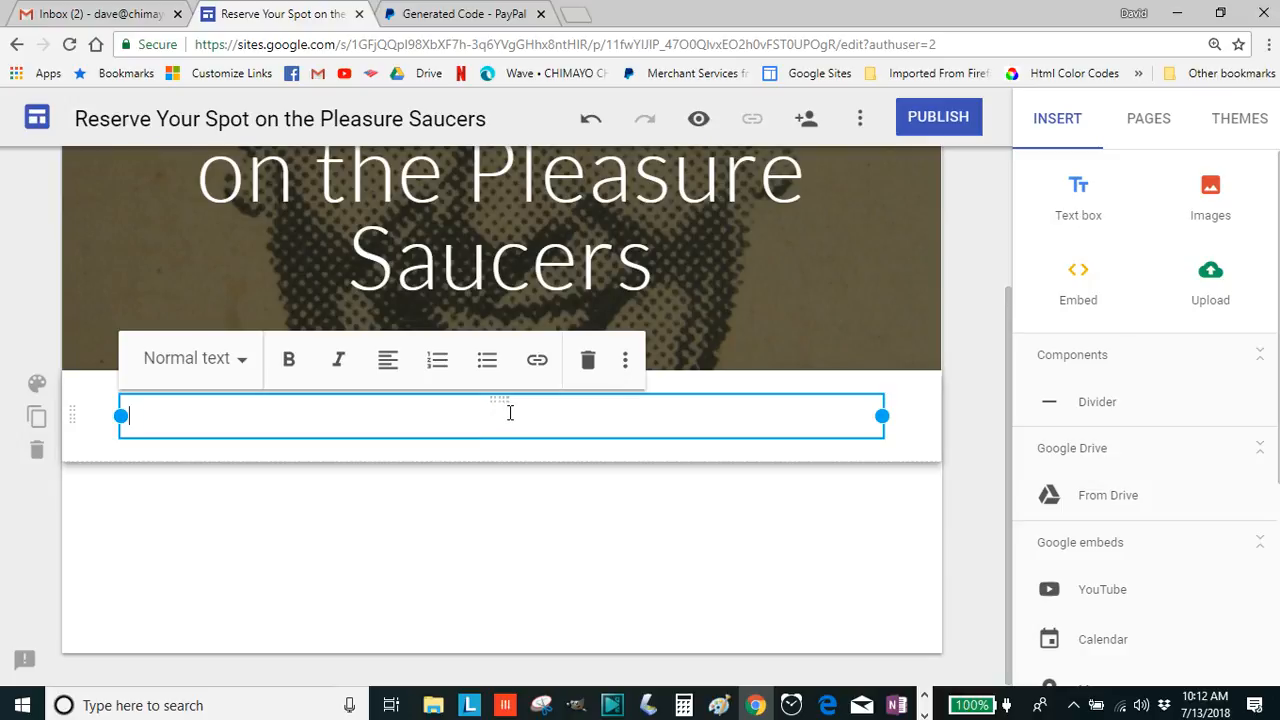
text(Reserve your spot on the plleau)
key(BackSpace)
text(sure)
key(BackSpace)
key(BackSpace)
key(BackSpace)
key(BackSpace)
key(BackSpace)
key(BackSpace)
key(BackSpace)
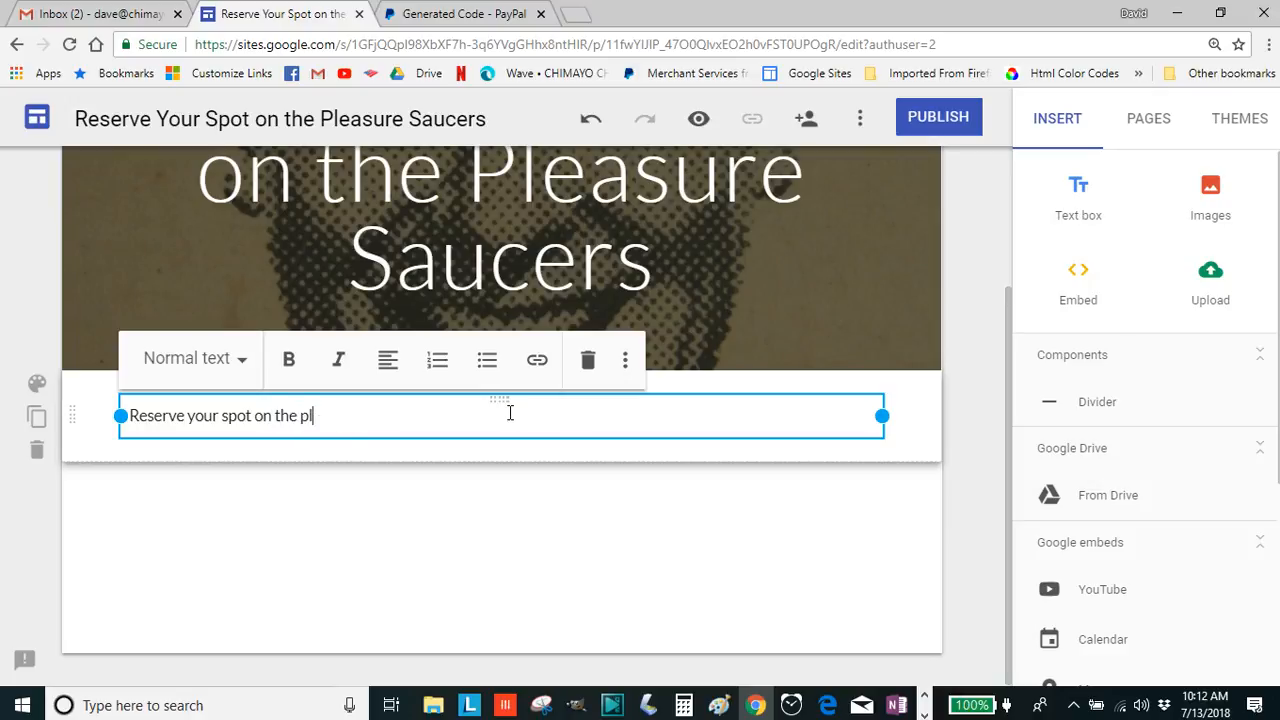
text(easure sauce)
click(398, 521)
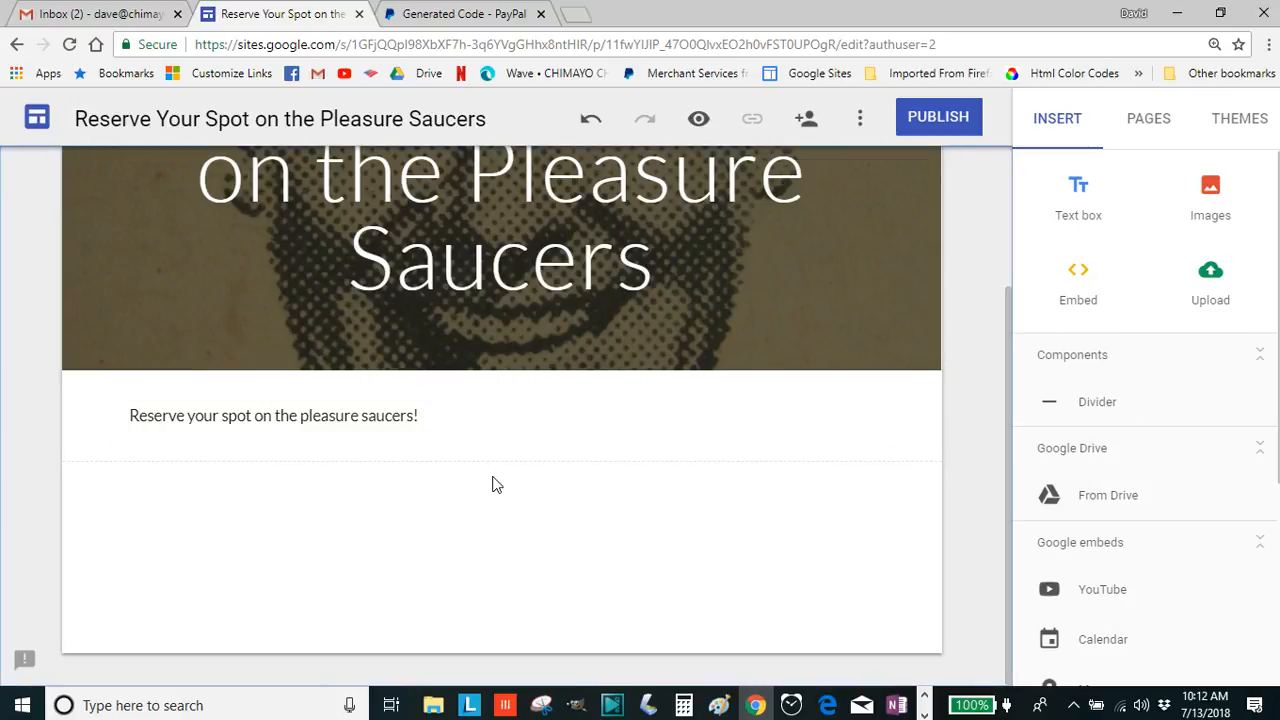
Step: Embed the copied PayPal button code on the page below the text box
click(1080, 282)
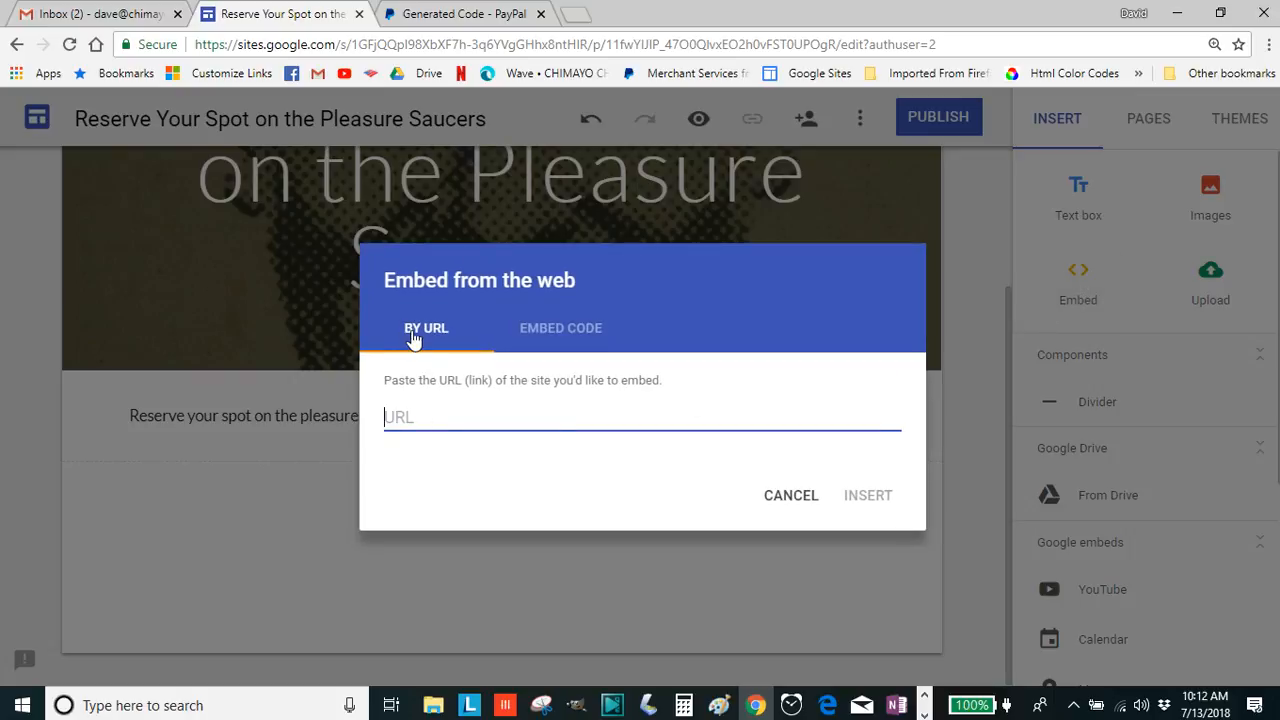
click(556, 336)
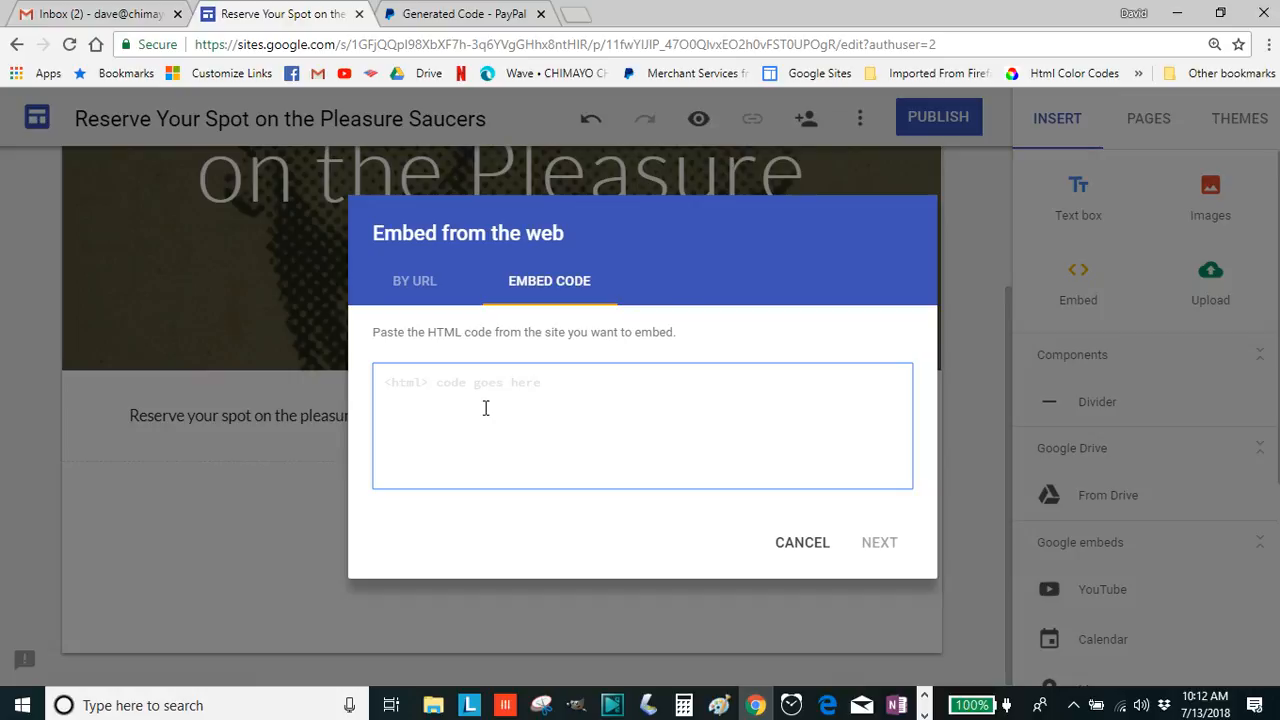
key(ctrl+v)
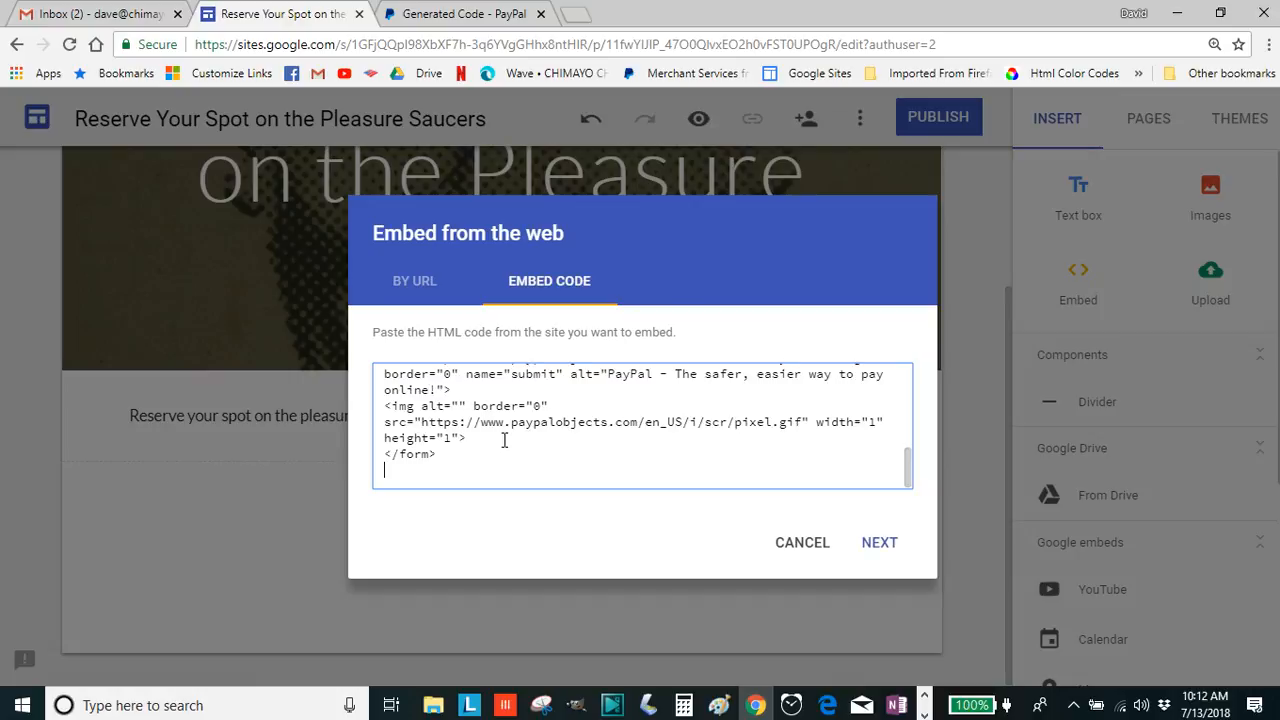
key(BackSpace)
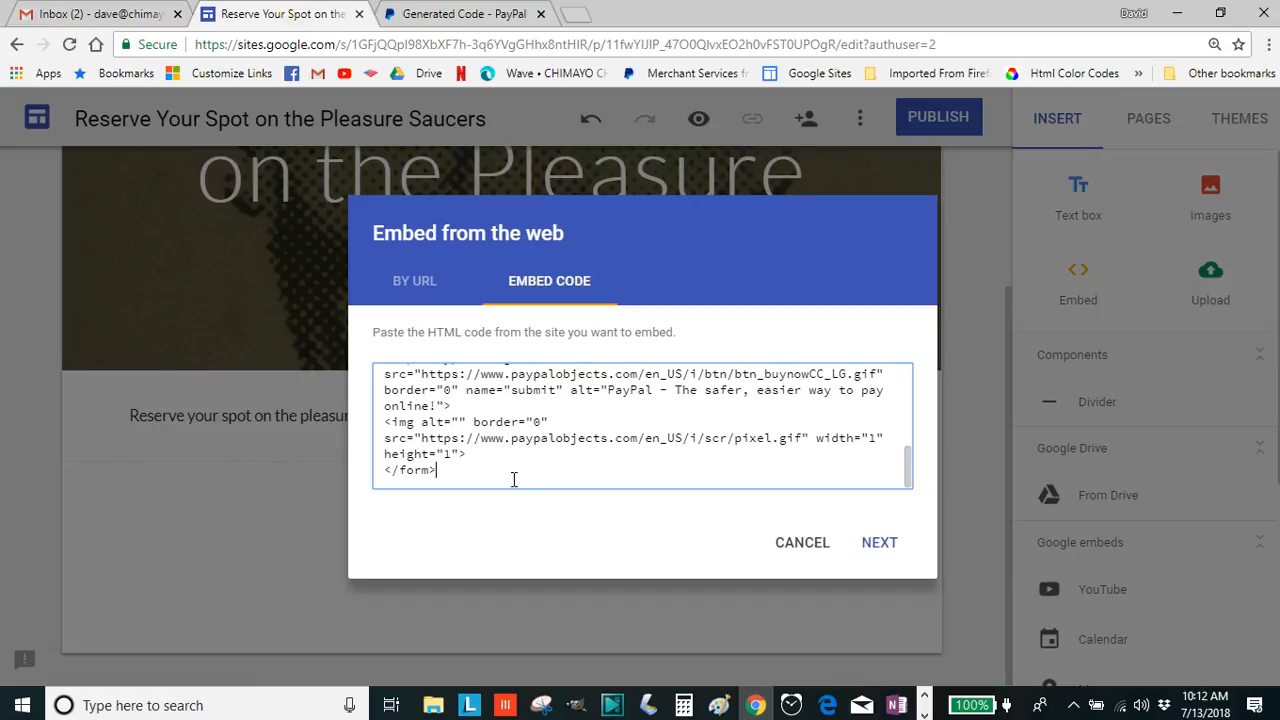
click(884, 545)
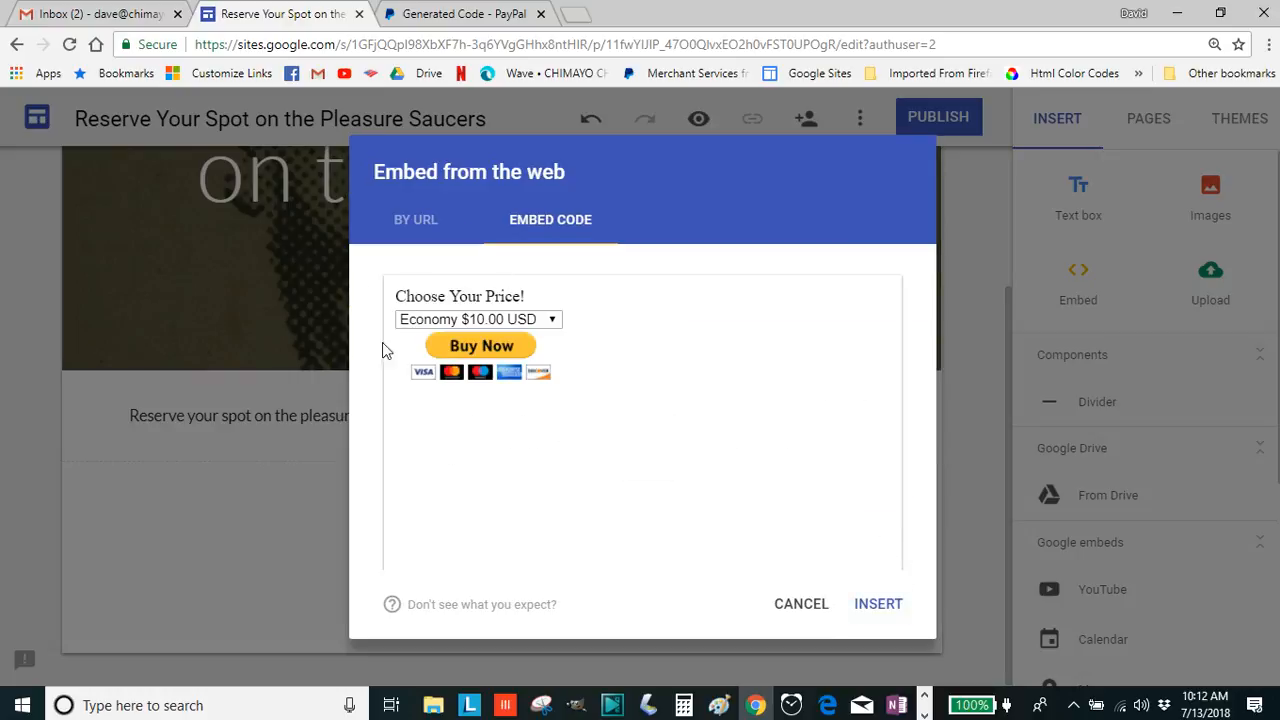
click(879, 605)
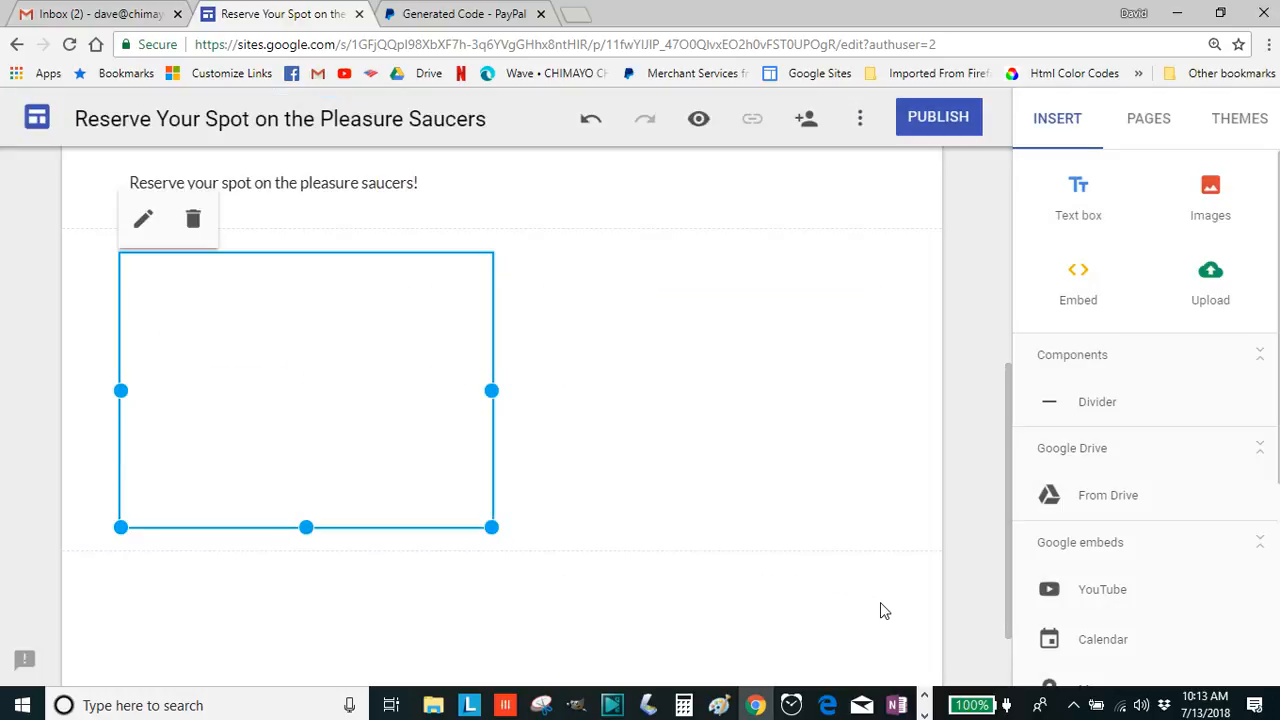
Step: Shrink the embedded Buy Now block to fit its content and move it to the middle of its section
drag(306, 527, 309, 386)
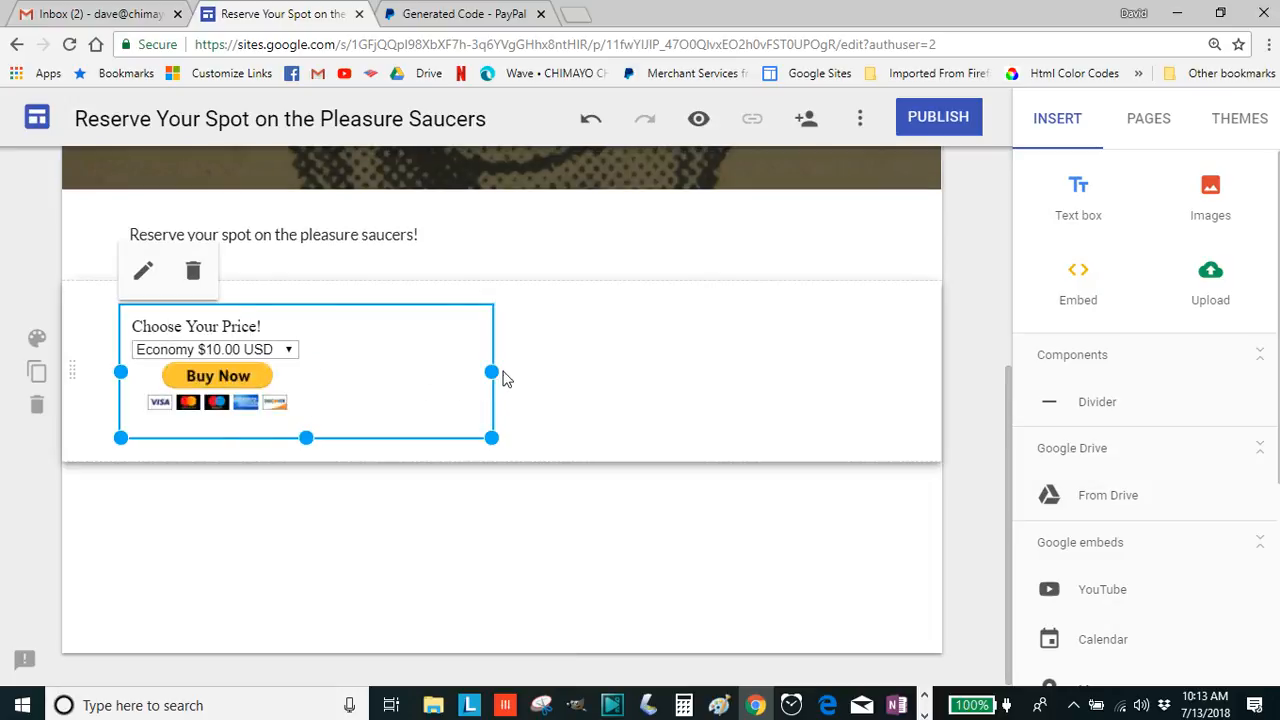
drag(491, 371, 367, 378)
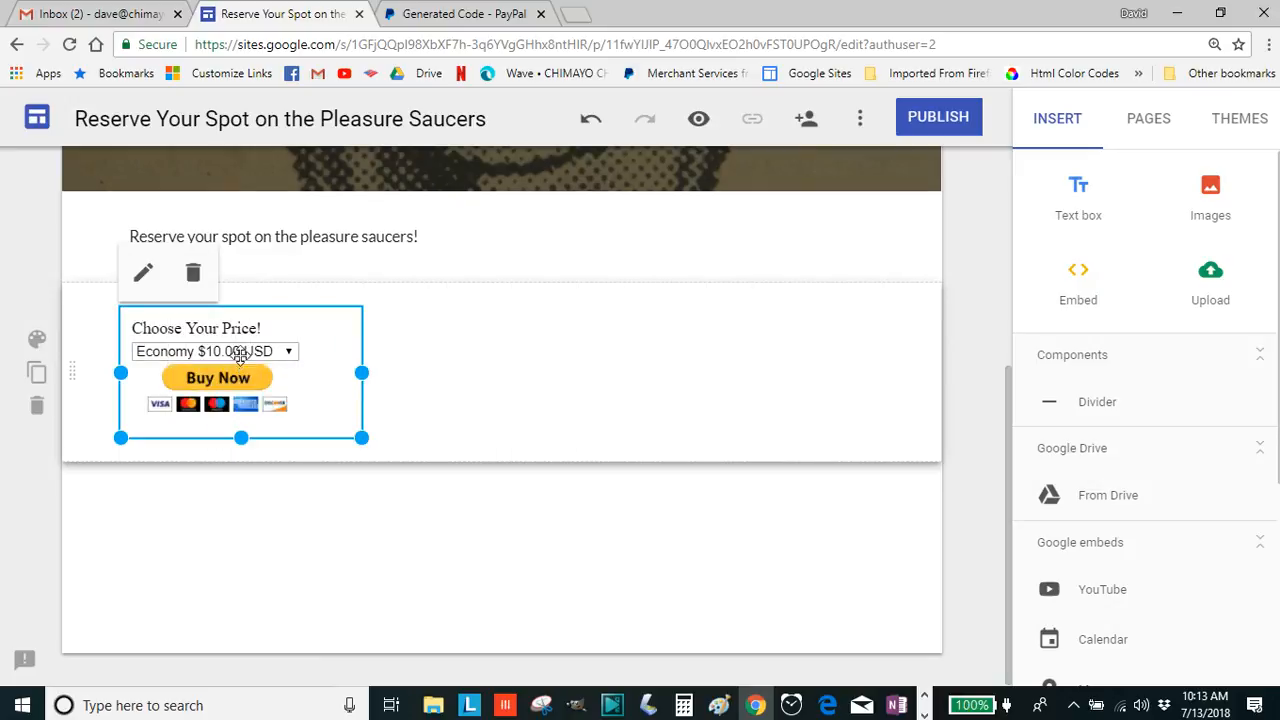
drag(224, 320, 575, 323)
Step: Narrow the text box from its left side so its text lines up with the embedded button's left edge
click(312, 228)
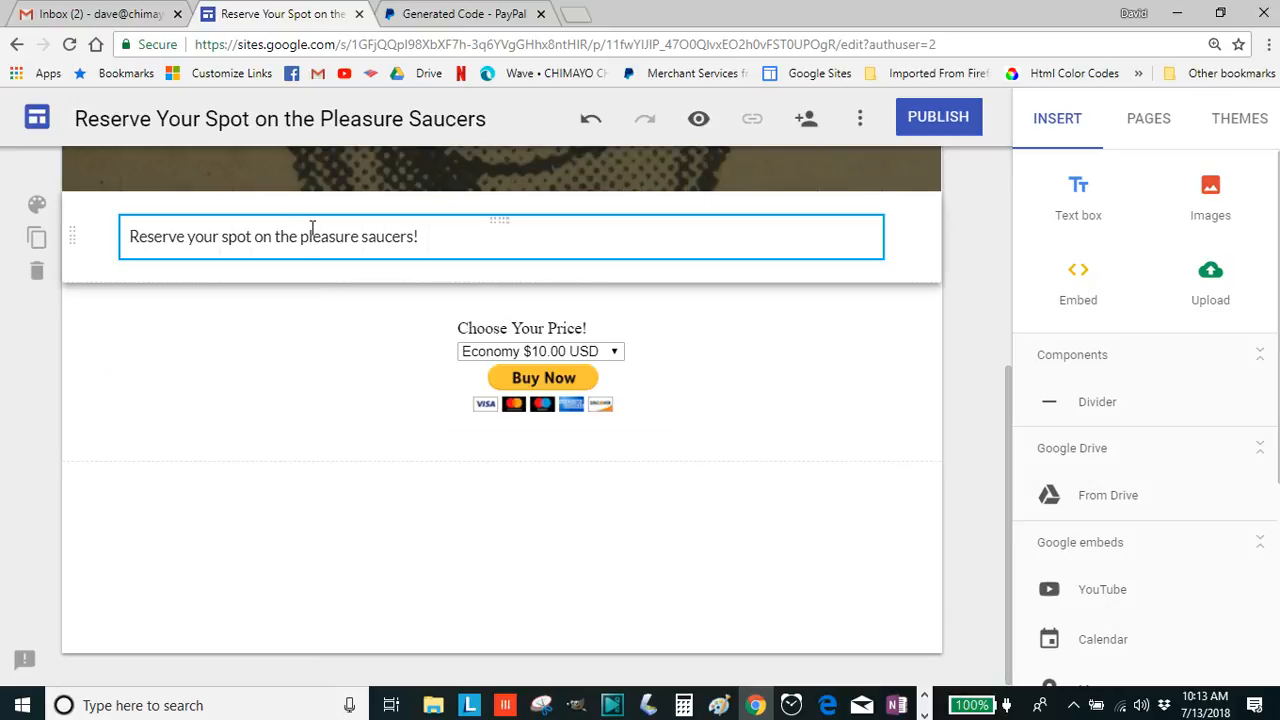
click(172, 236)
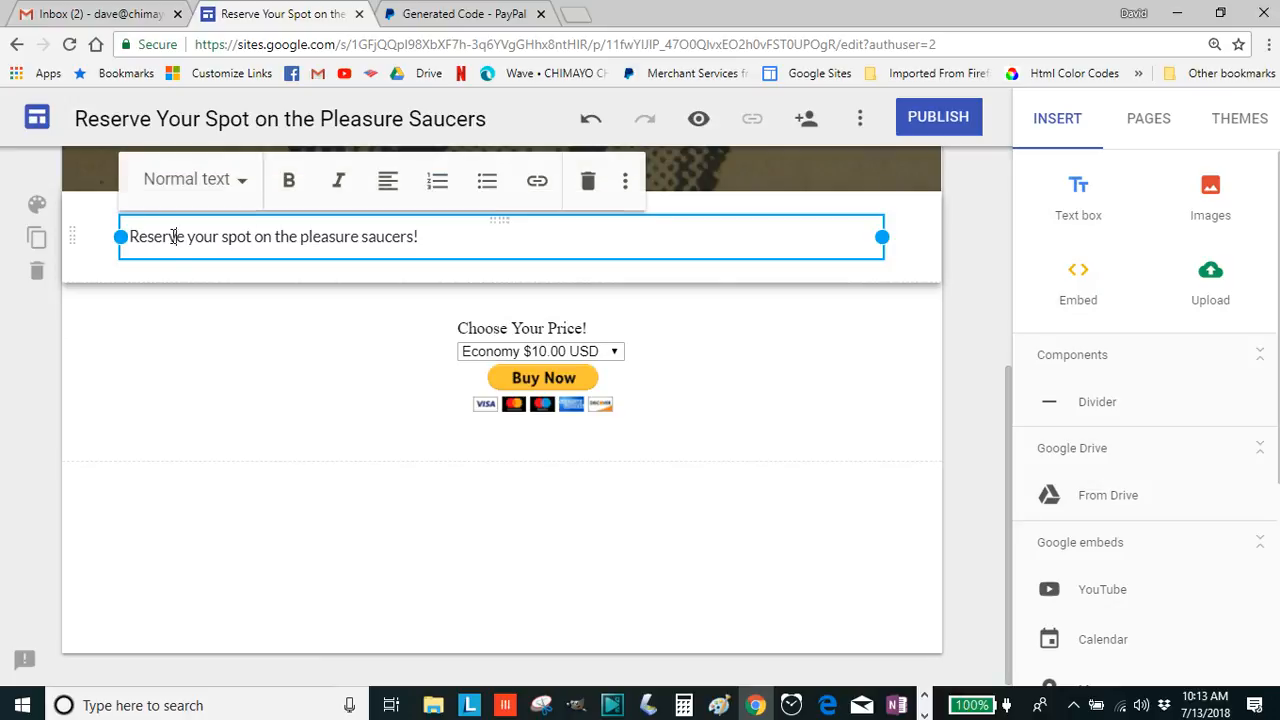
drag(120, 236, 447, 258)
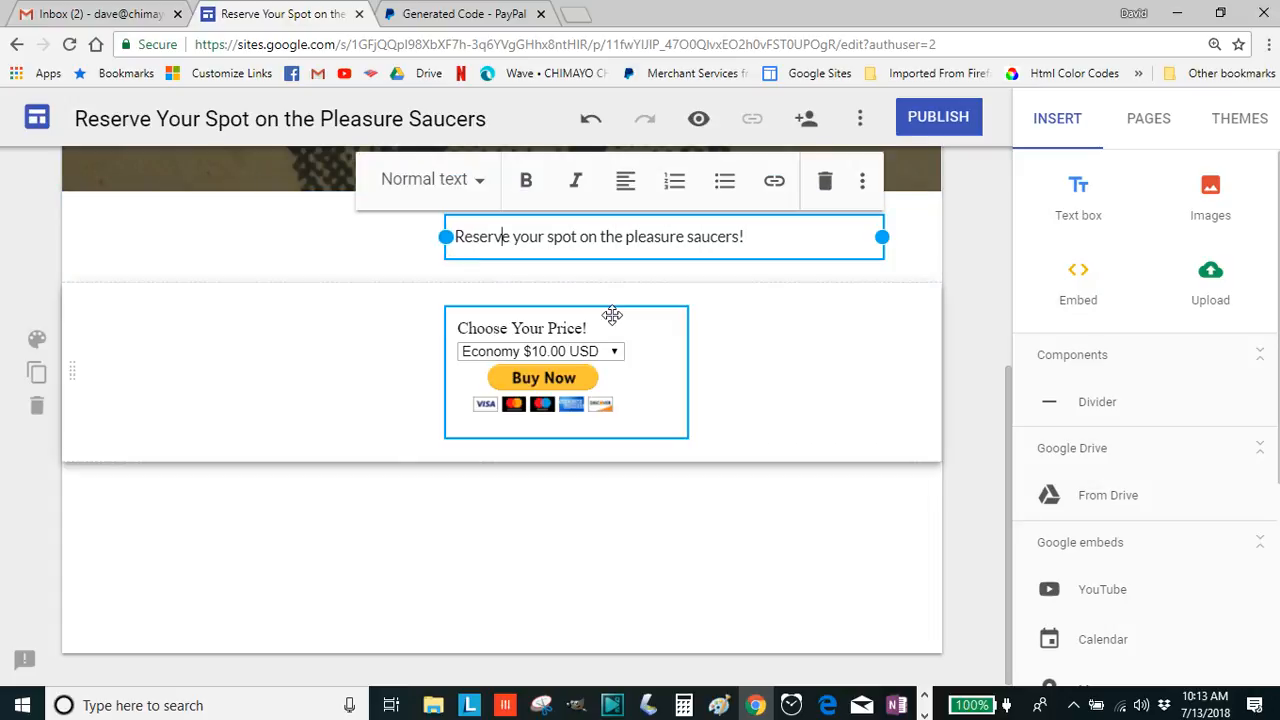
click(820, 391)
Step: Publish the site at the web address ending in reserveyourspotonthepleasuresa
scroll(797, 563, up, 3)
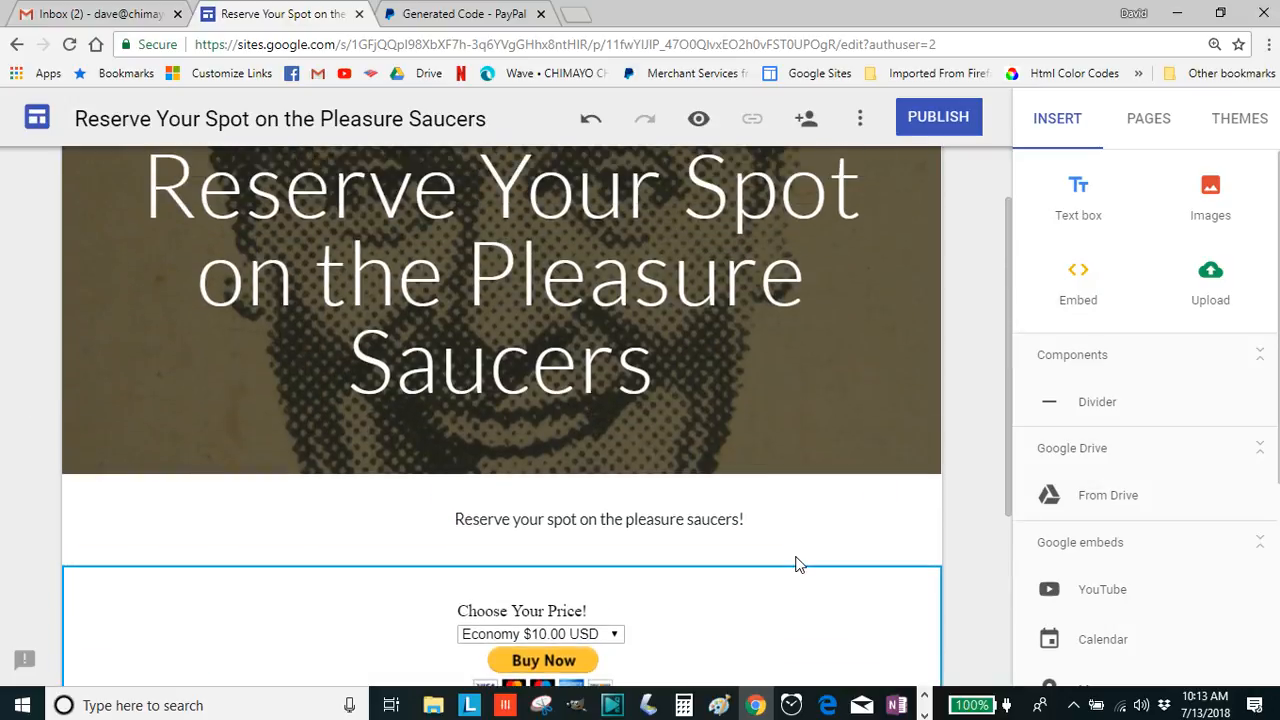
click(957, 119)
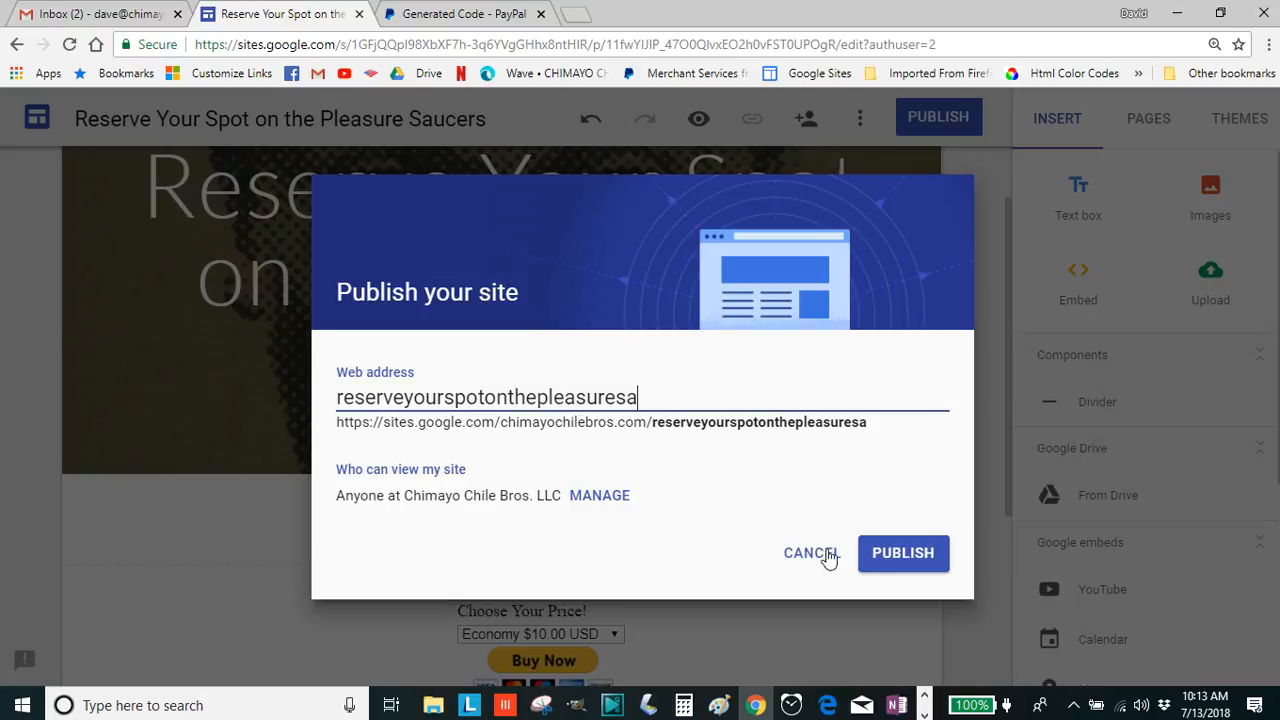
click(923, 567)
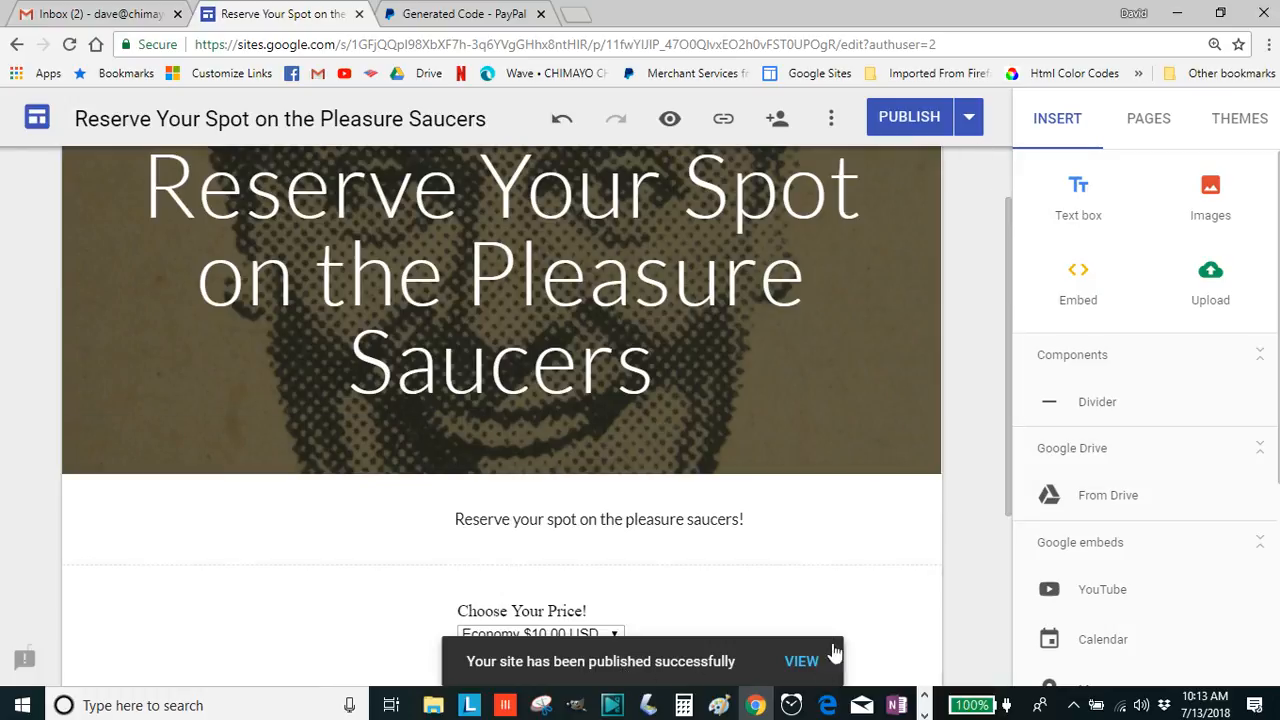
Step: Open the published site to view the live reservation page
click(970, 120)
click(908, 212)
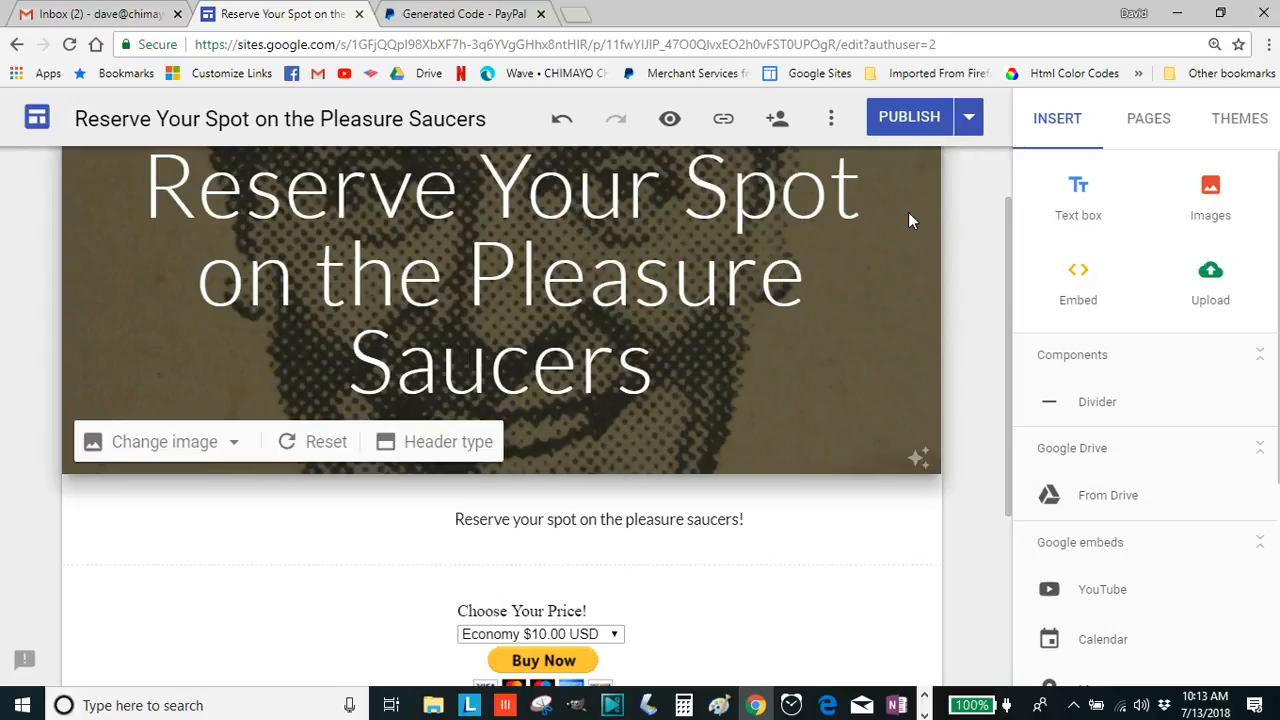
click(975, 120)
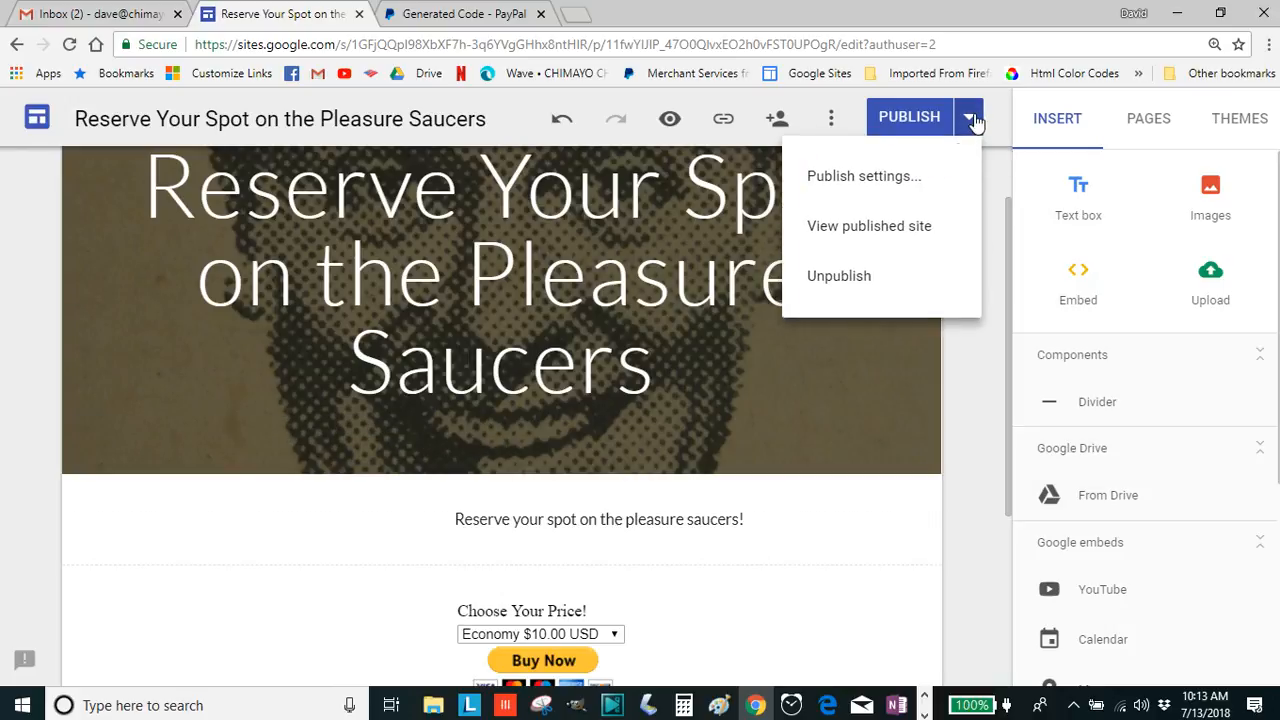
click(920, 232)
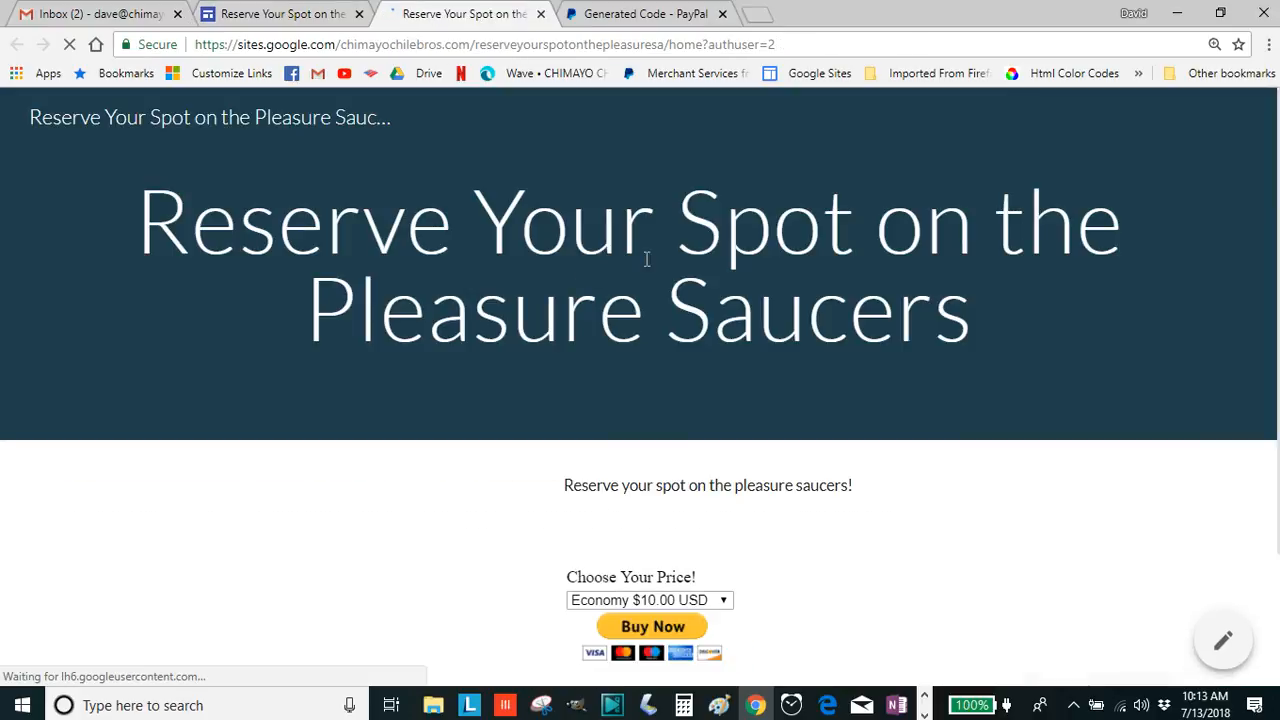